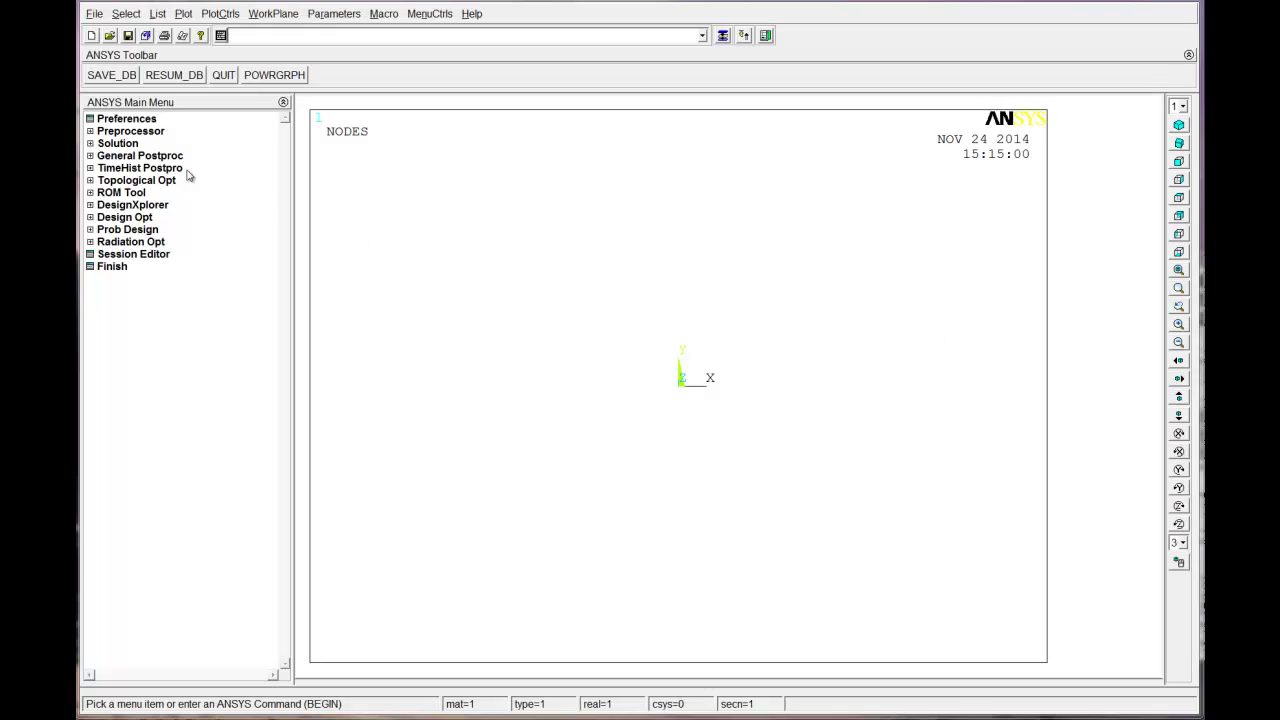
Step: Define element type 1 as the Solid 8 node 183 element from the element library
{"action": "left_click", "coordinate": [90, 131]}
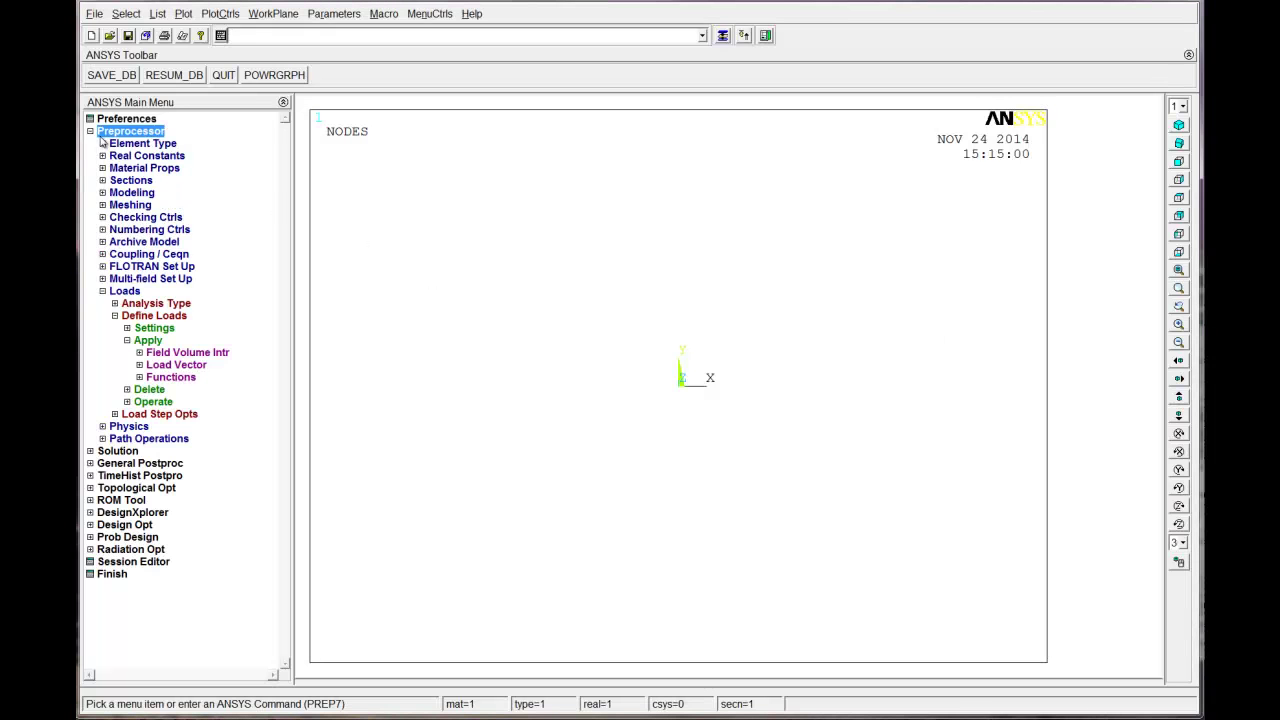
{"action": "left_click", "coordinate": [106, 143]}
{"action": "left_click", "coordinate": [150, 156]}
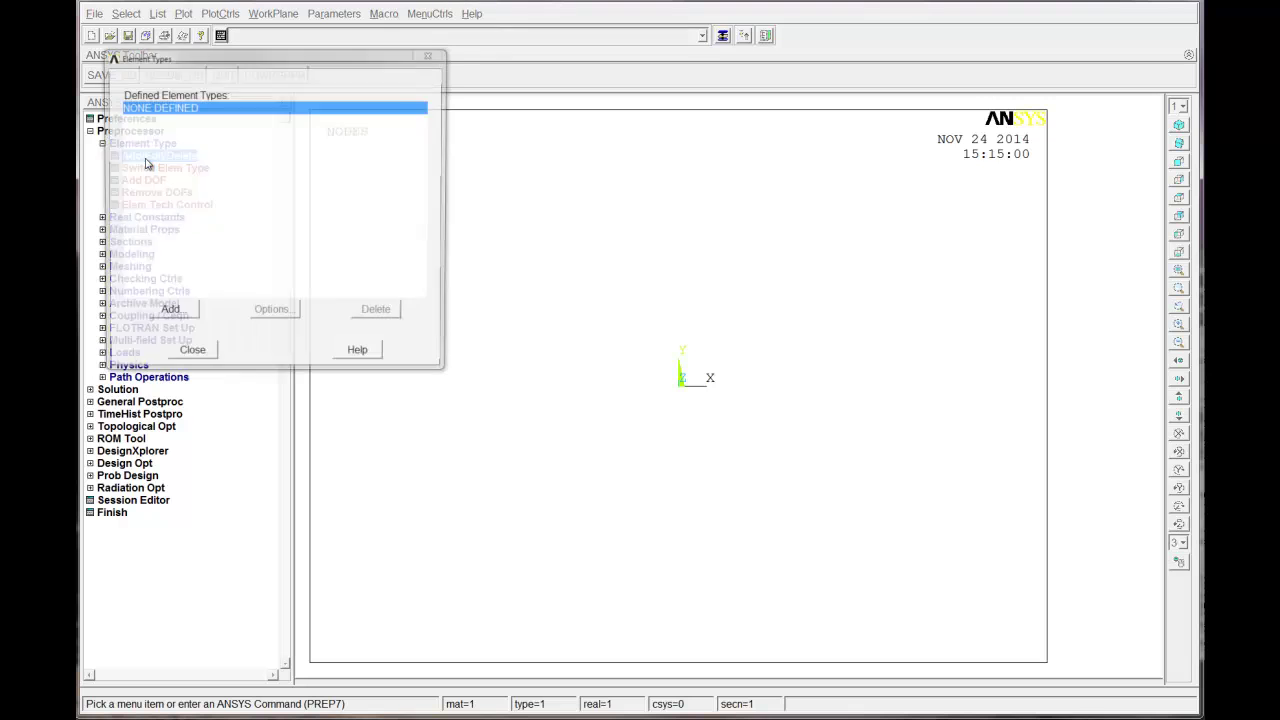
{"action": "left_click", "coordinate": [170, 313]}
{"action": "left_click", "coordinate": [720, 342]}
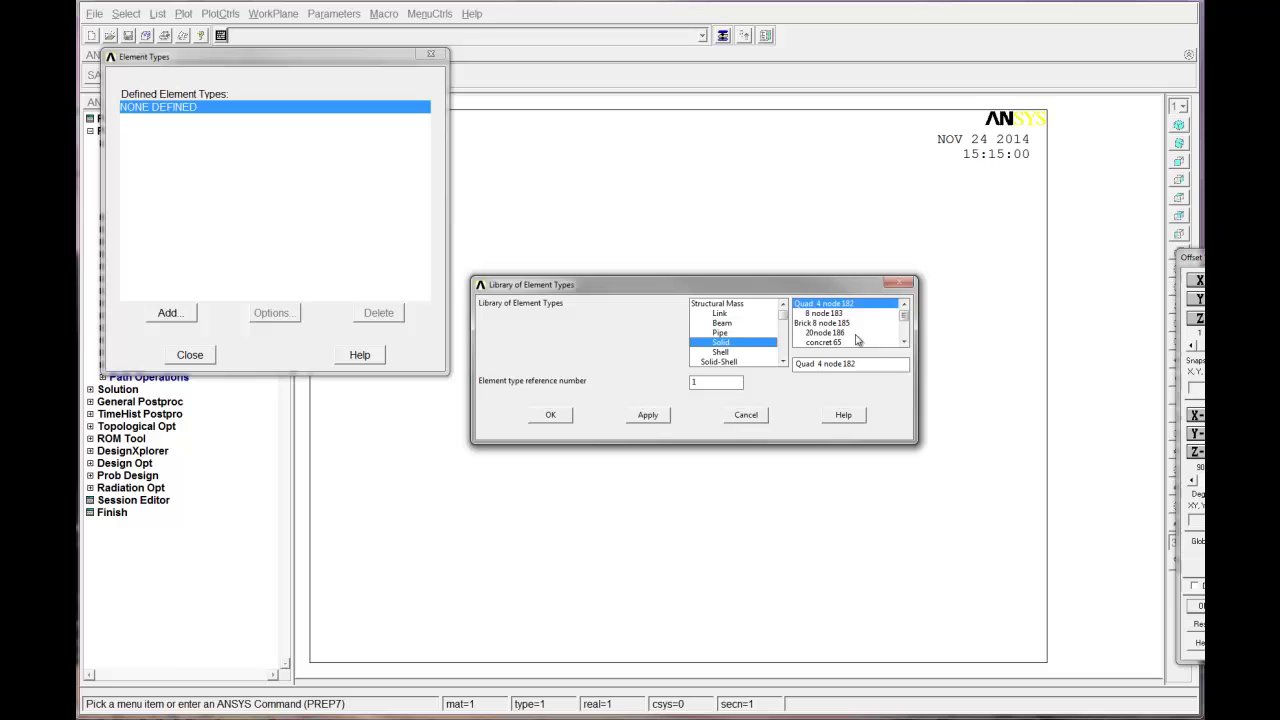
{"action": "left_click", "coordinate": [838, 314]}
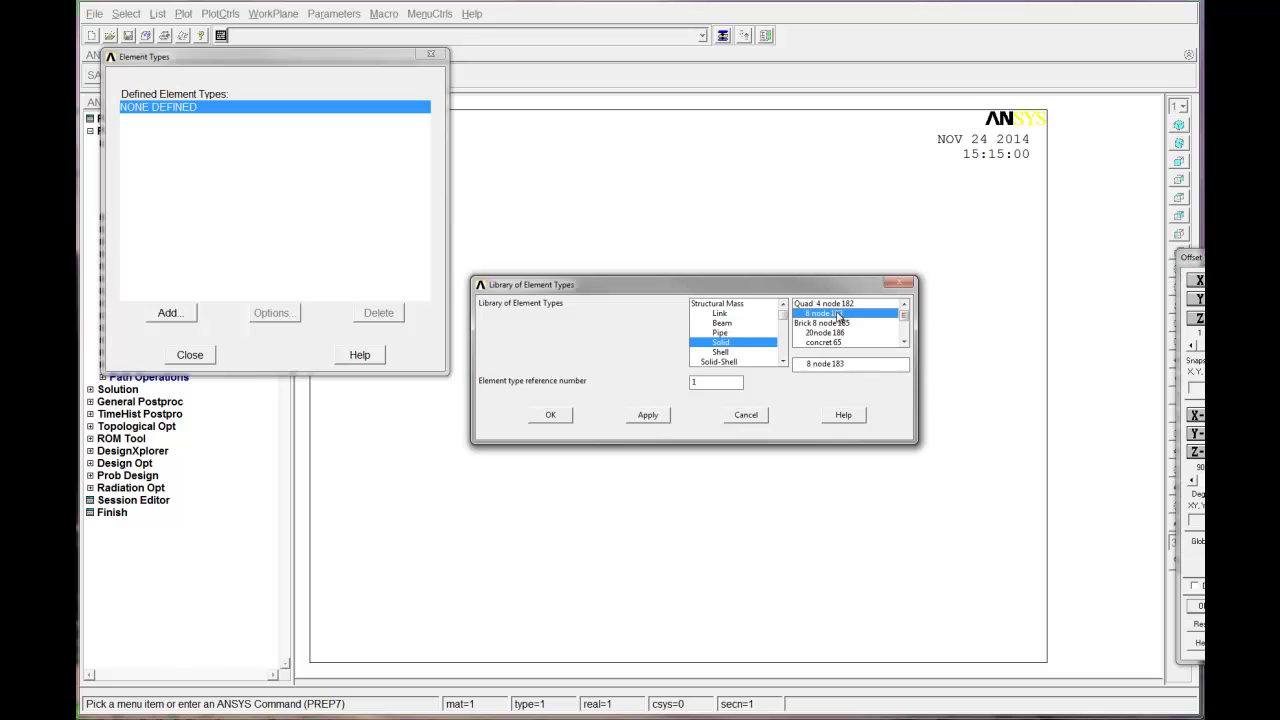
{"action": "left_click", "coordinate": [551, 415]}
{"action": "left_click", "coordinate": [189, 355]}
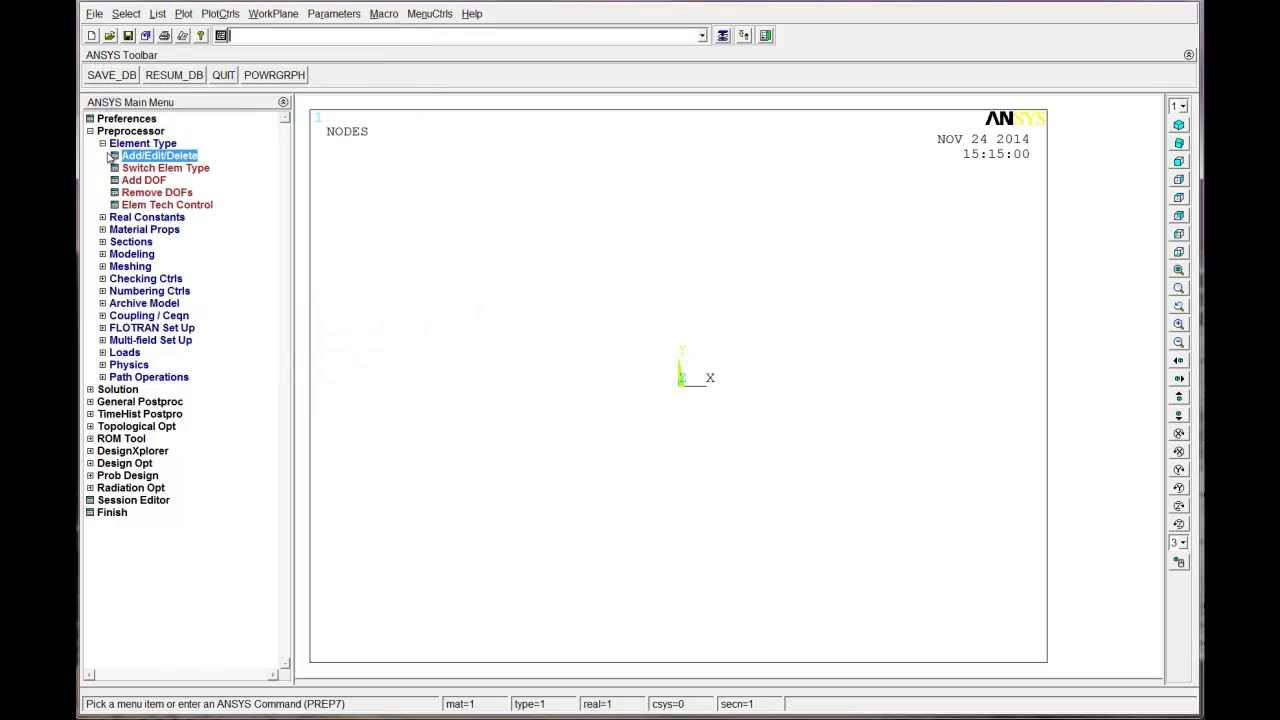
{"action": "left_click", "coordinate": [103, 144]}
Step: Define material model 1 as structural linear elastic isotropic with EX 210e9 and PRXY 0.3
{"action": "left_click", "coordinate": [102, 168]}
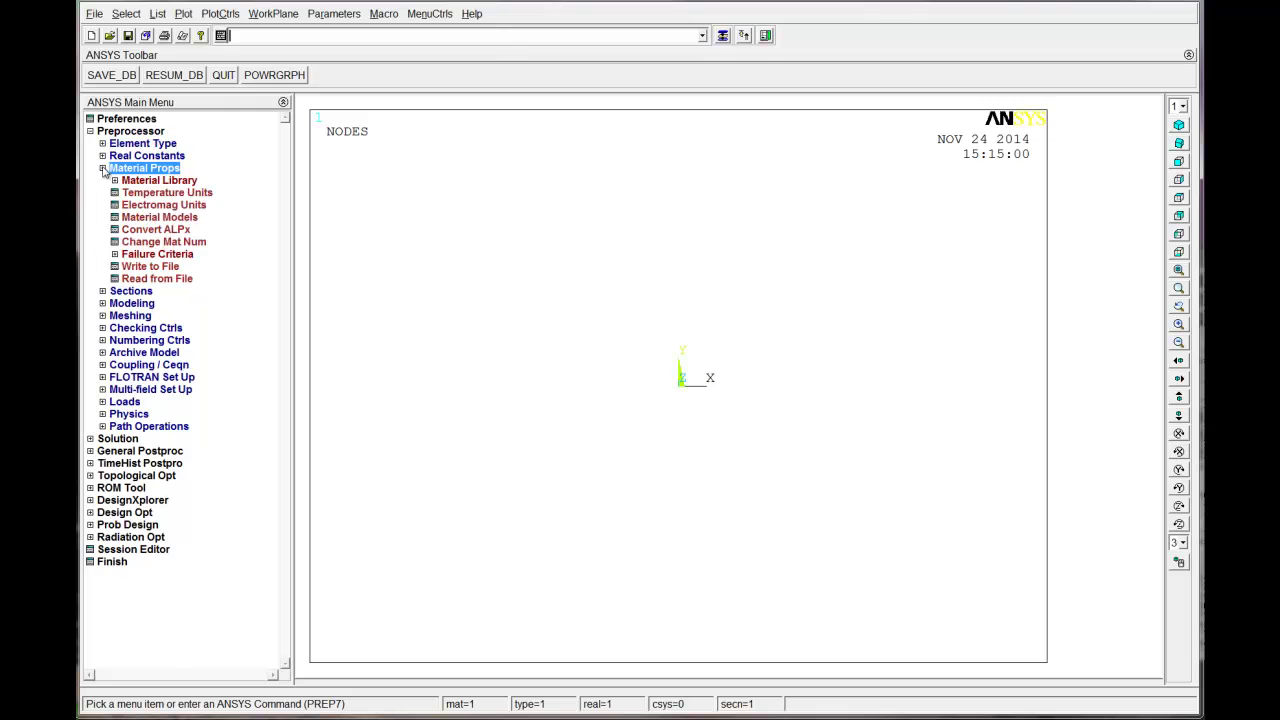
{"action": "left_click", "coordinate": [160, 217]}
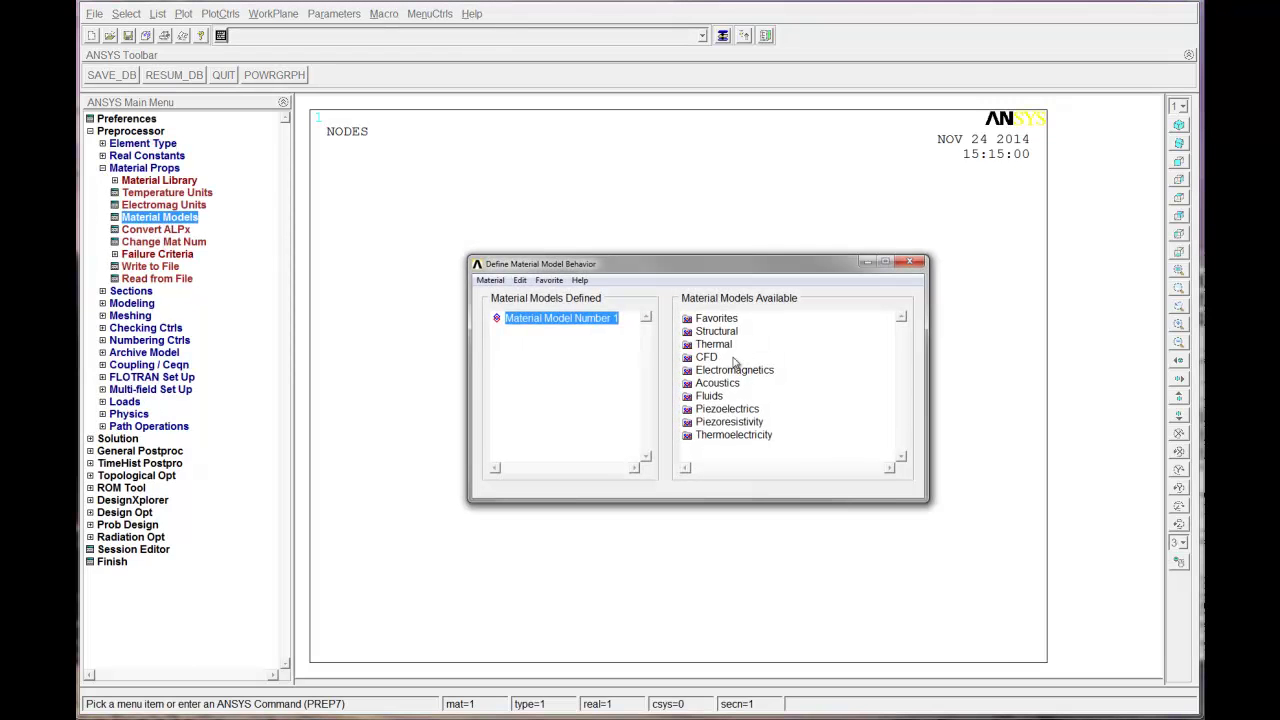
{"action": "double_click", "coordinate": [714, 333]}
{"action": "double_click", "coordinate": [728, 344]}
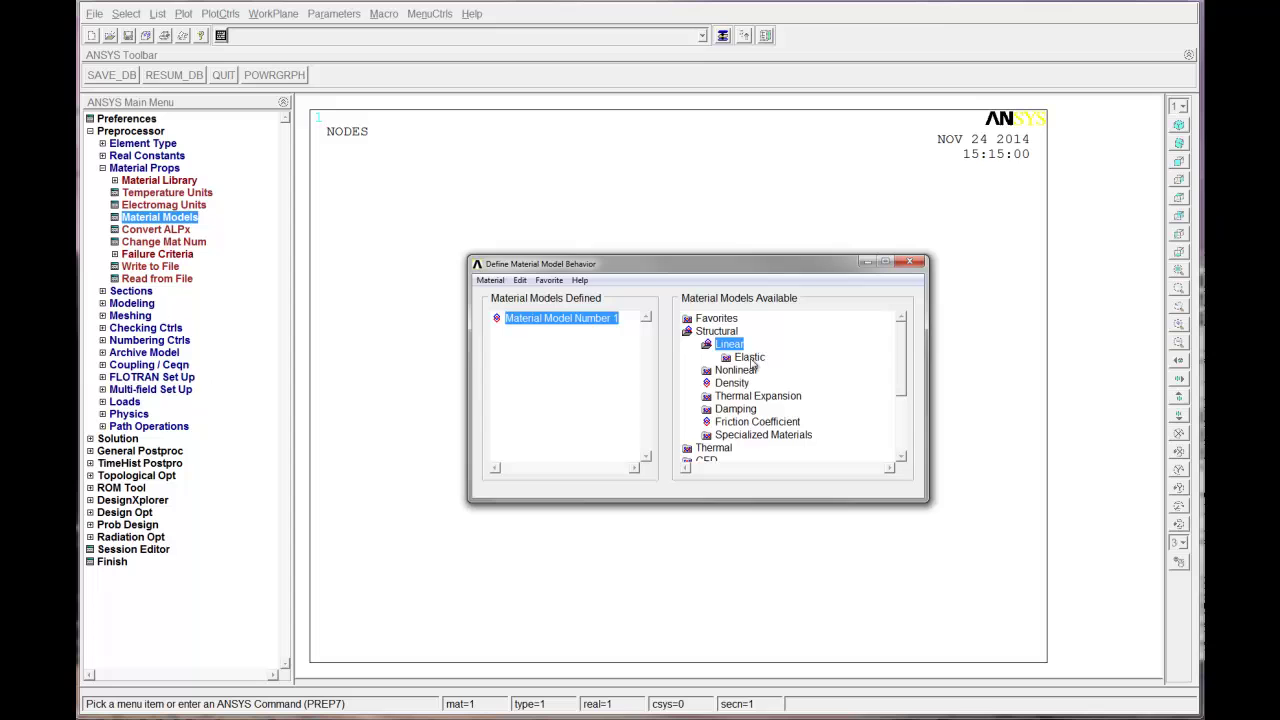
{"action": "double_click", "coordinate": [742, 357]}
{"action": "double_click", "coordinate": [762, 370]}
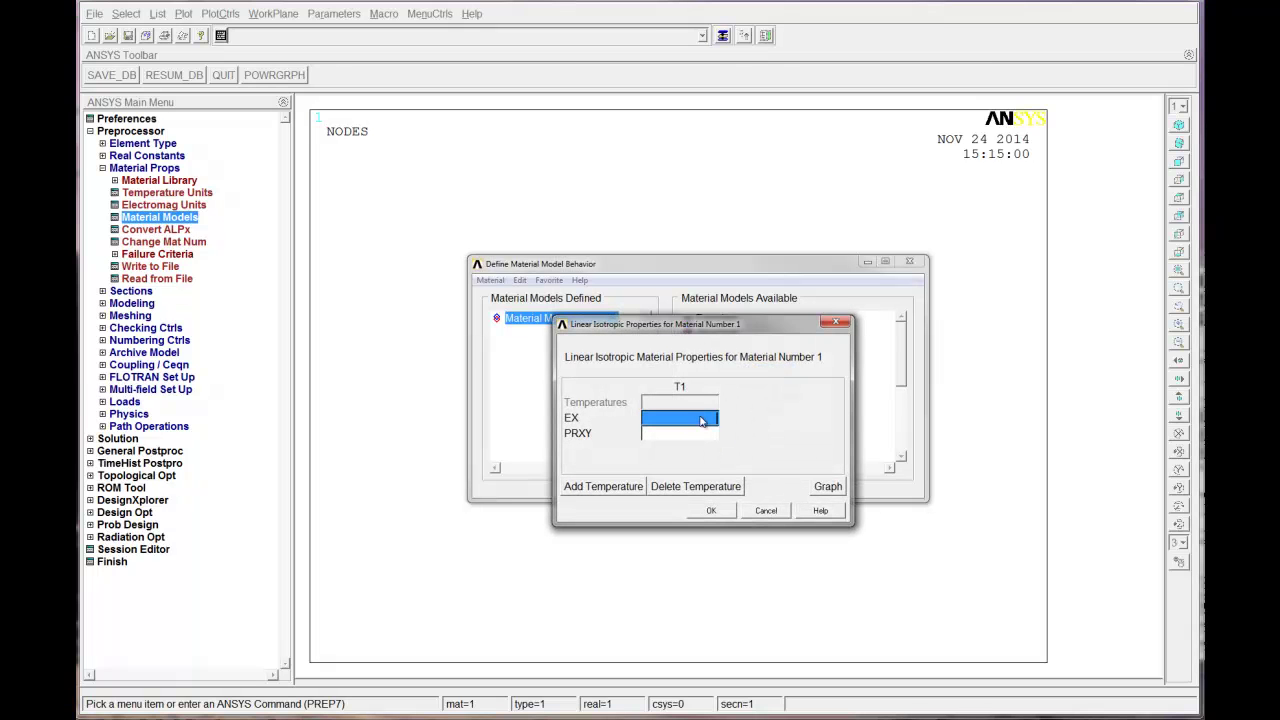
{"action": "type", "text": "210e9"}
{"action": "key", "text": "Tab"}
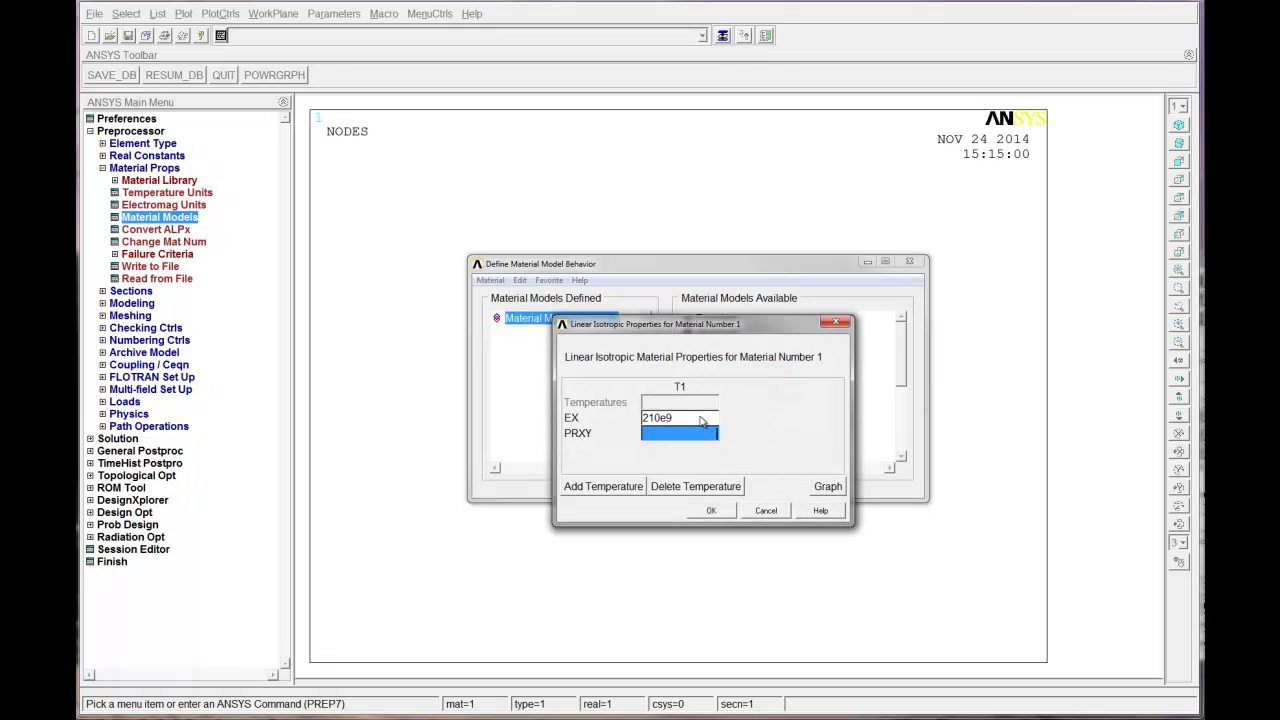
{"action": "type", "text": "0.3"}
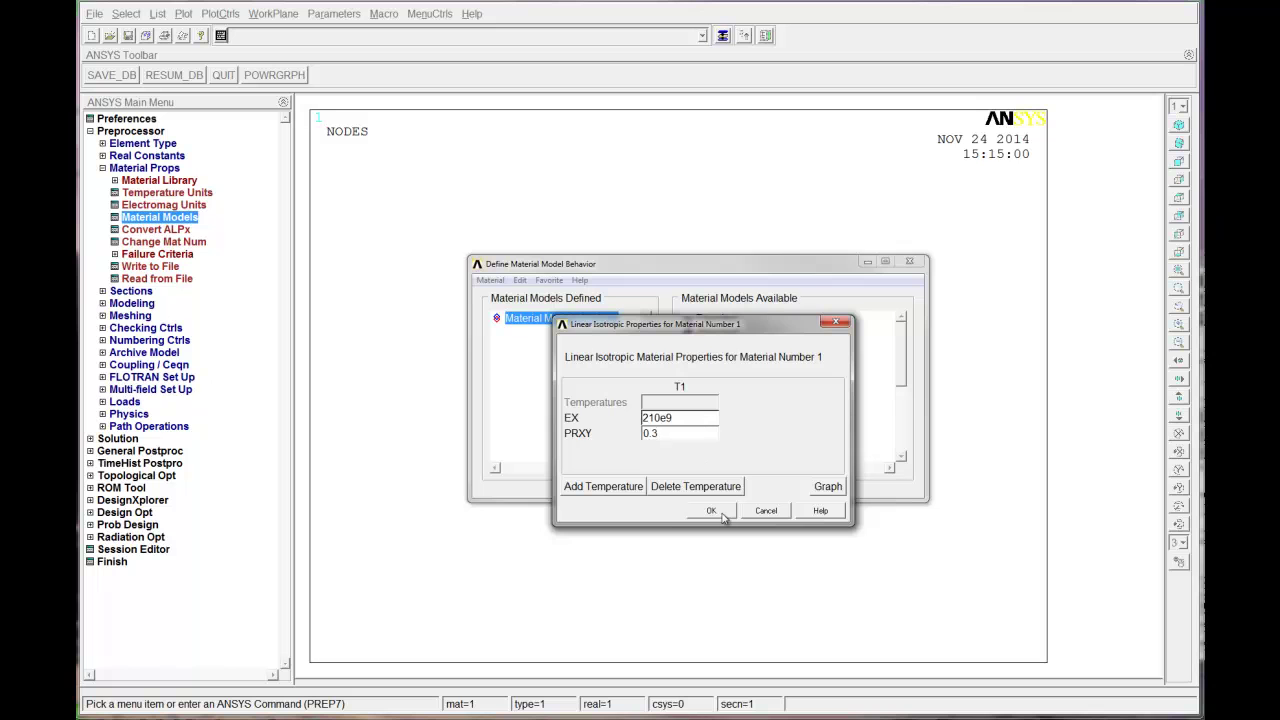
{"action": "left_click", "coordinate": [721, 513]}
{"action": "left_click", "coordinate": [909, 262]}
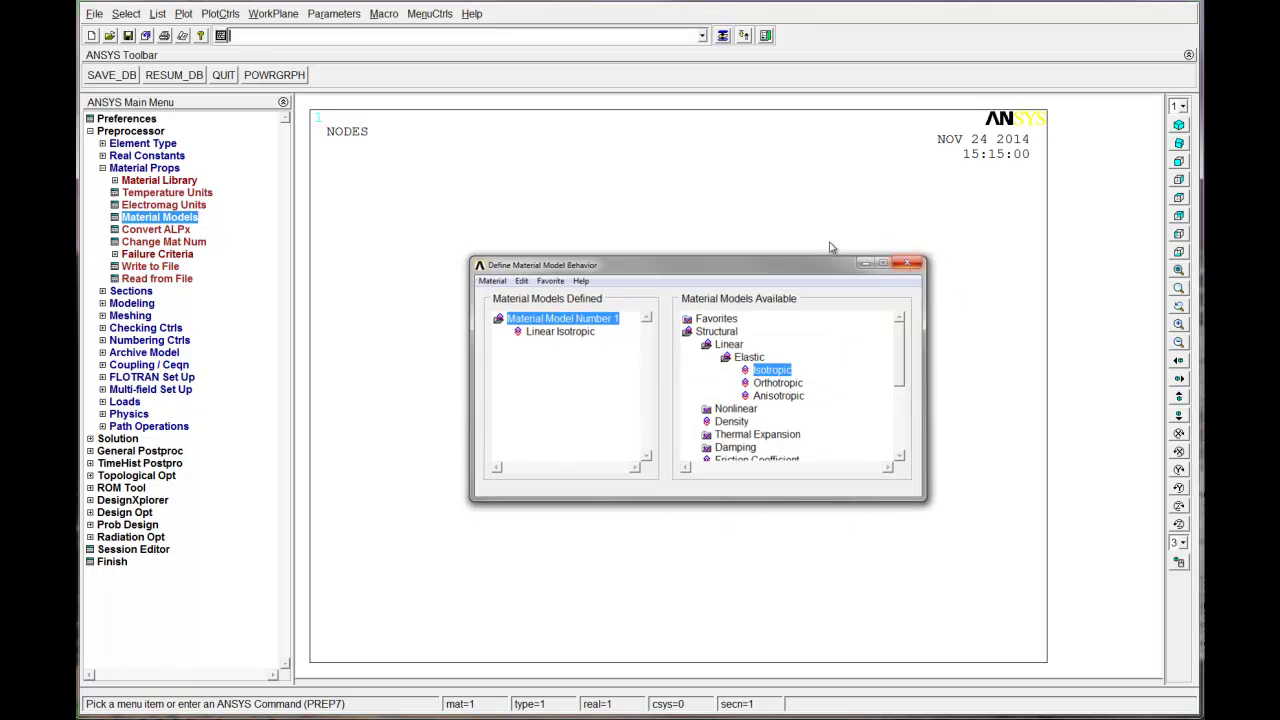
{"action": "left_click", "coordinate": [102, 168]}
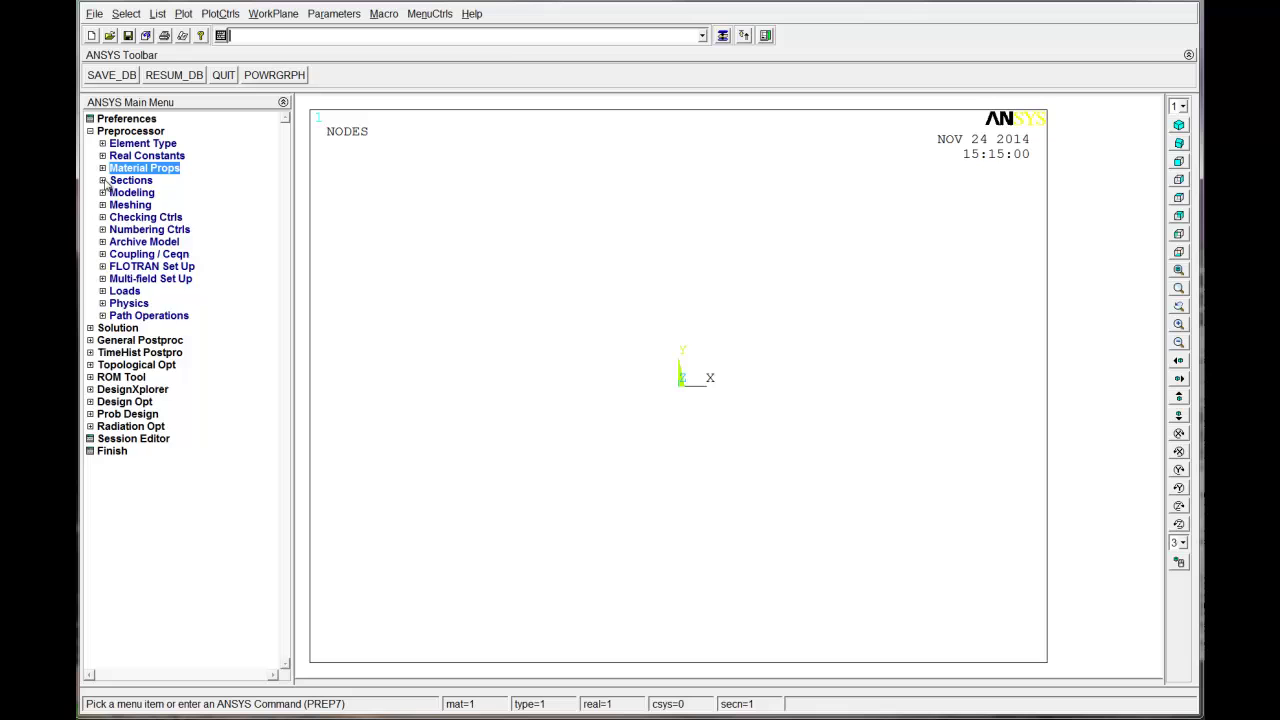
Step: Create a quarter-circle area with Partial Annulus at WP X 0, WP Y 0, using Rad-1 0, Theta-1 0, Rad-2 0.1 and Theta-2 90
{"action": "left_click", "coordinate": [102, 192]}
{"action": "left_click", "coordinate": [114, 205]}
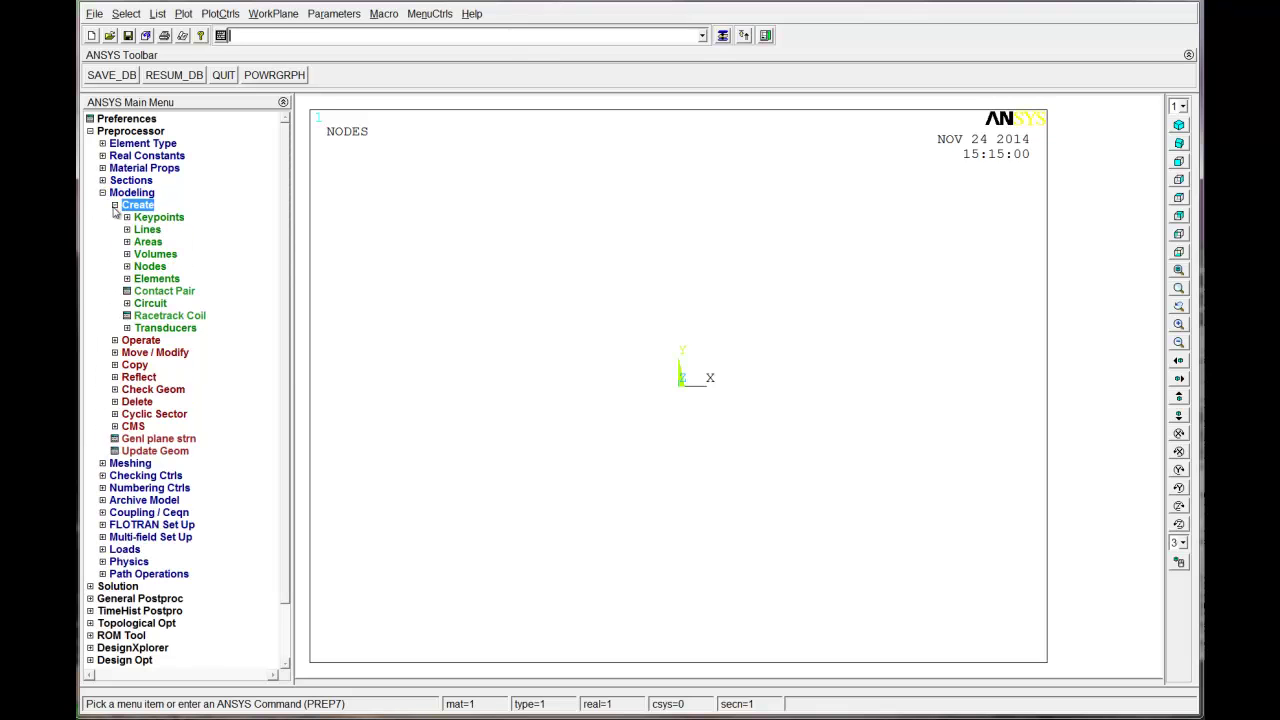
{"action": "left_click", "coordinate": [127, 242]}
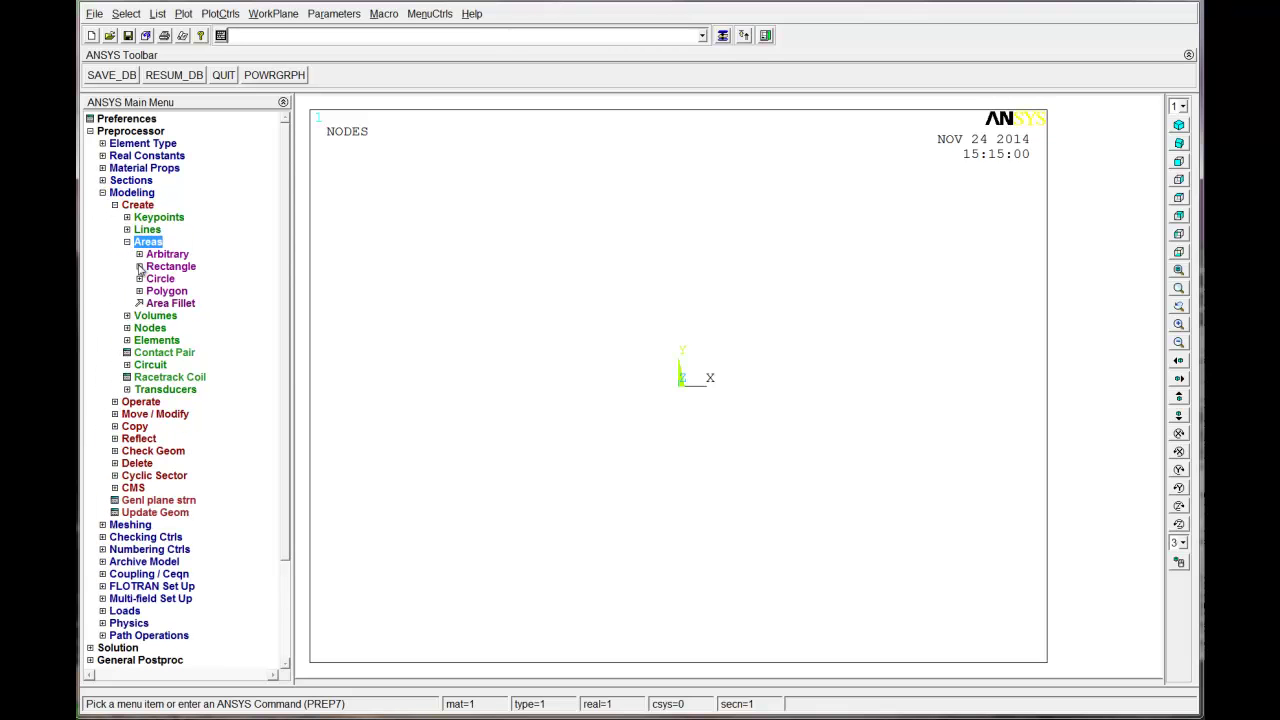
{"action": "left_click", "coordinate": [139, 279]}
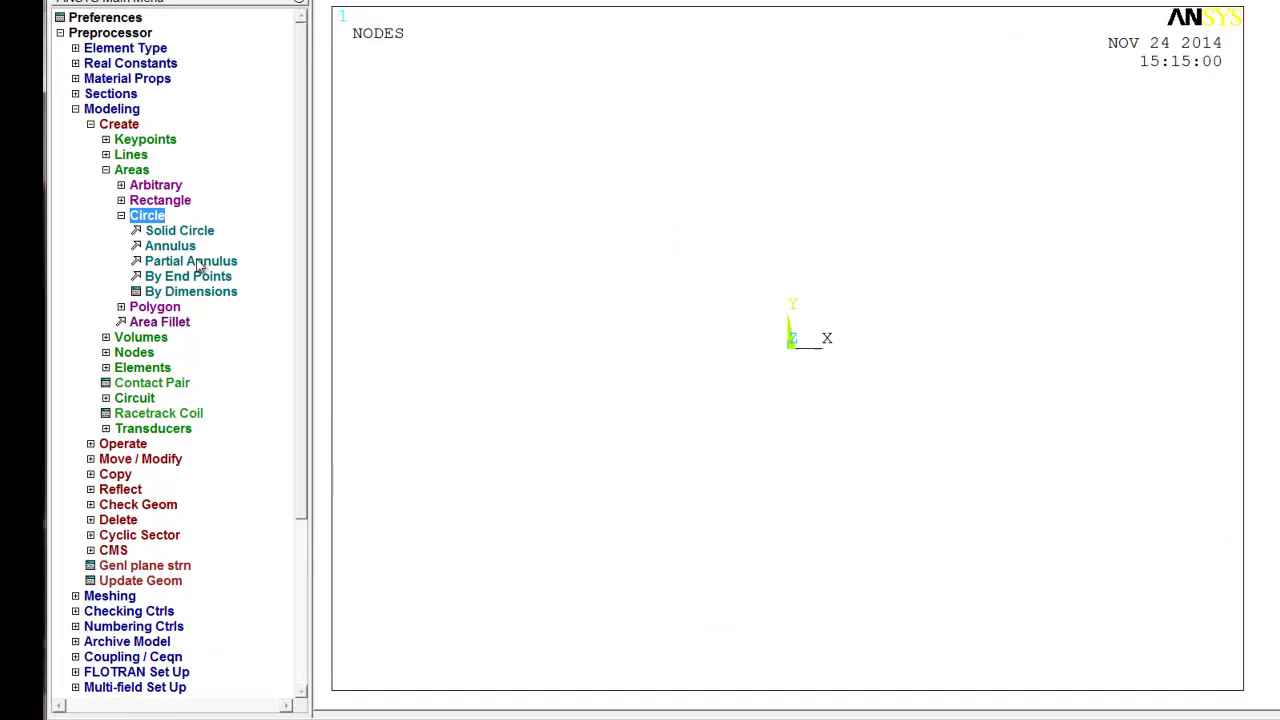
{"action": "left_click", "coordinate": [199, 315]}
{"action": "left_click_drag", "start_coordinate": [140, 203], "coordinate": [420, 157]}
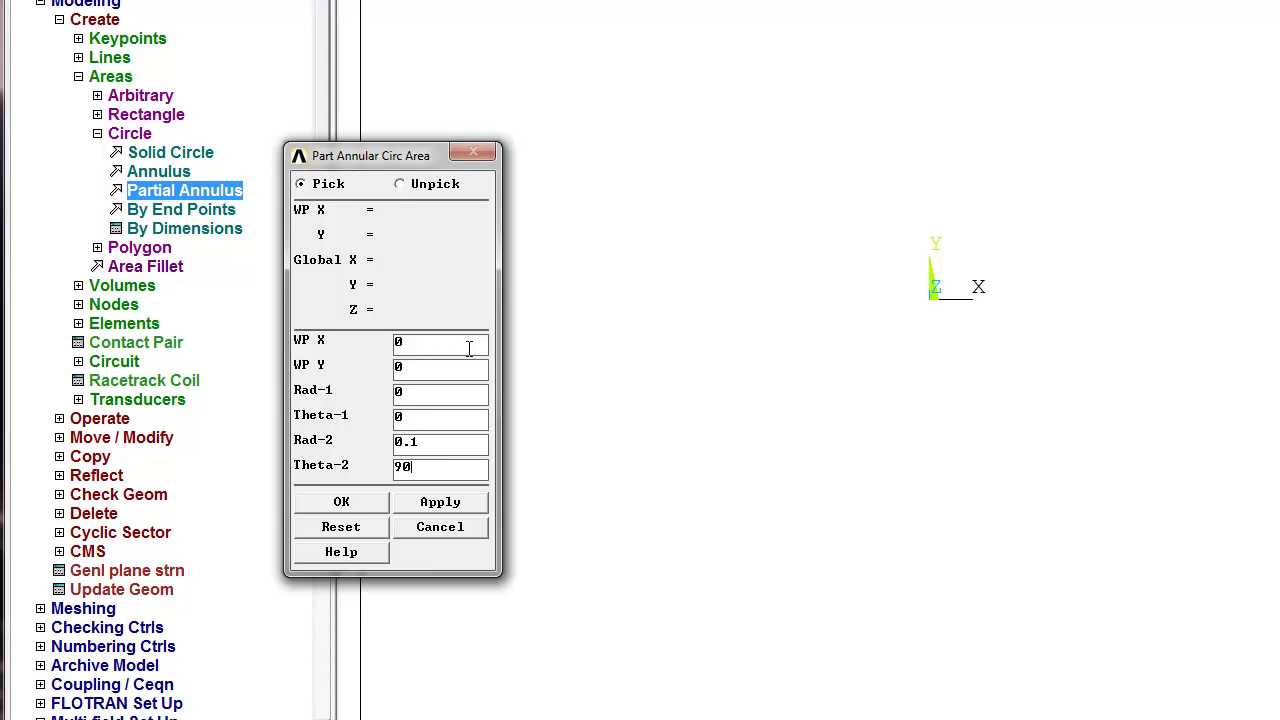
{"action": "left_click", "coordinate": [370, 504]}
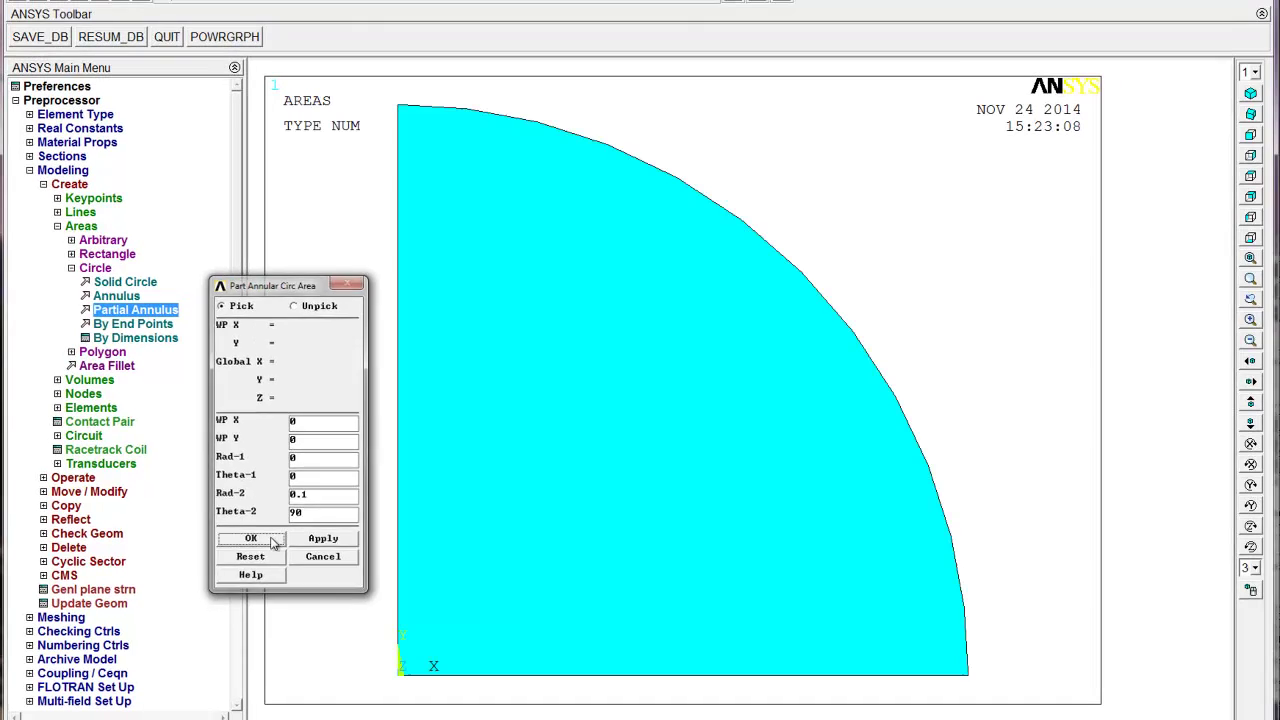
{"action": "left_click", "coordinate": [273, 541]}
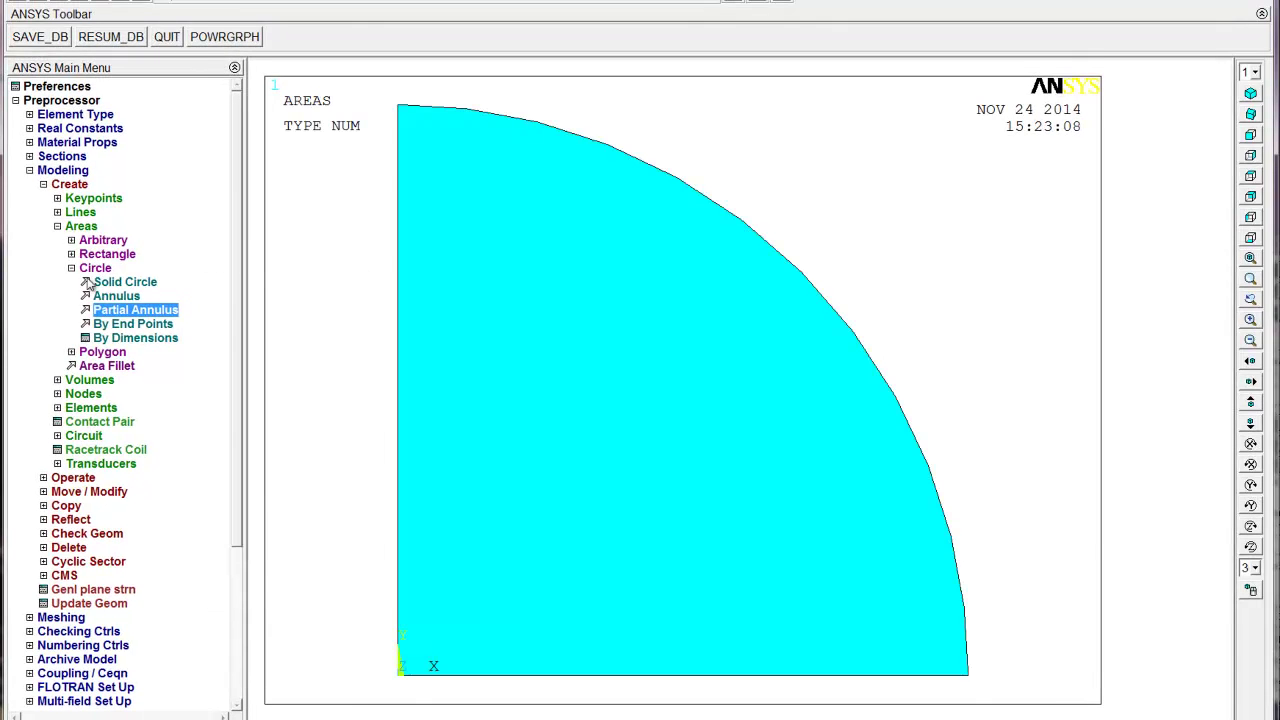
{"action": "left_click", "coordinate": [57, 227]}
{"action": "left_click", "coordinate": [44, 186]}
{"action": "left_click", "coordinate": [44, 186]}
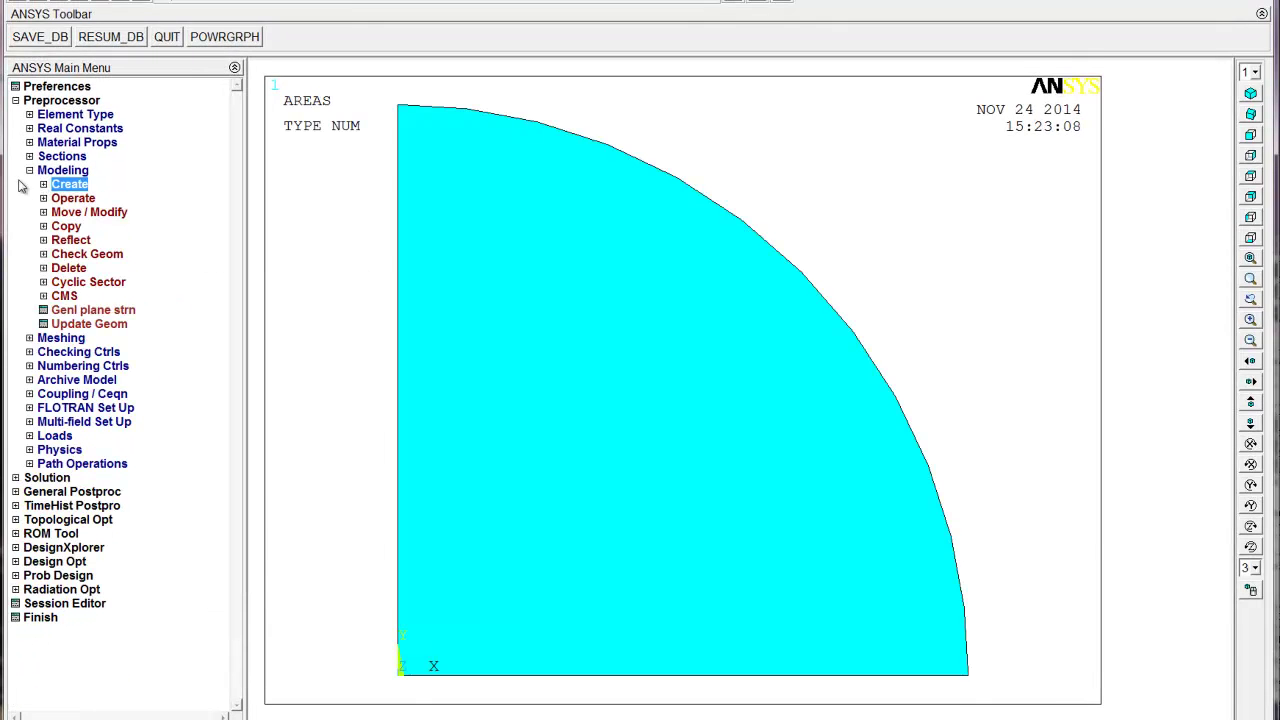
{"action": "left_click", "coordinate": [30, 171]}
Step: Set the element edge length on the quarter-circle area to 0.01 with the MeshTool
{"action": "left_click", "coordinate": [30, 185]}
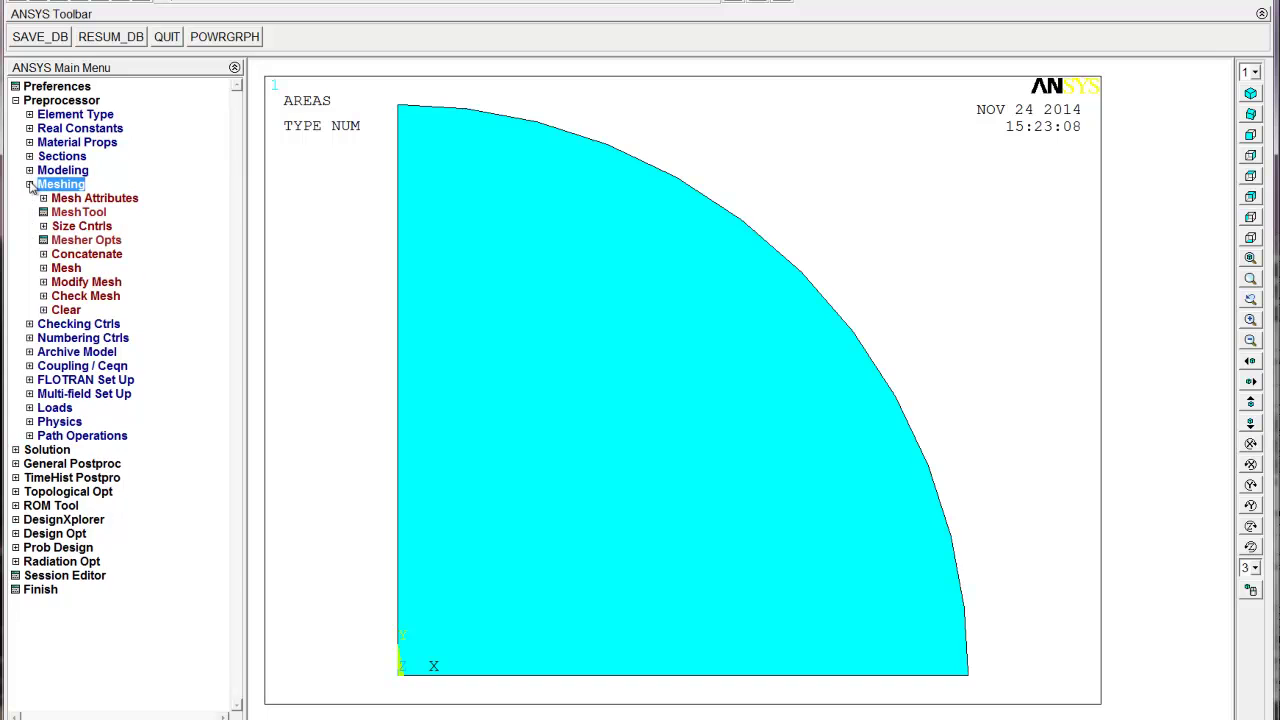
{"action": "left_click", "coordinate": [100, 213]}
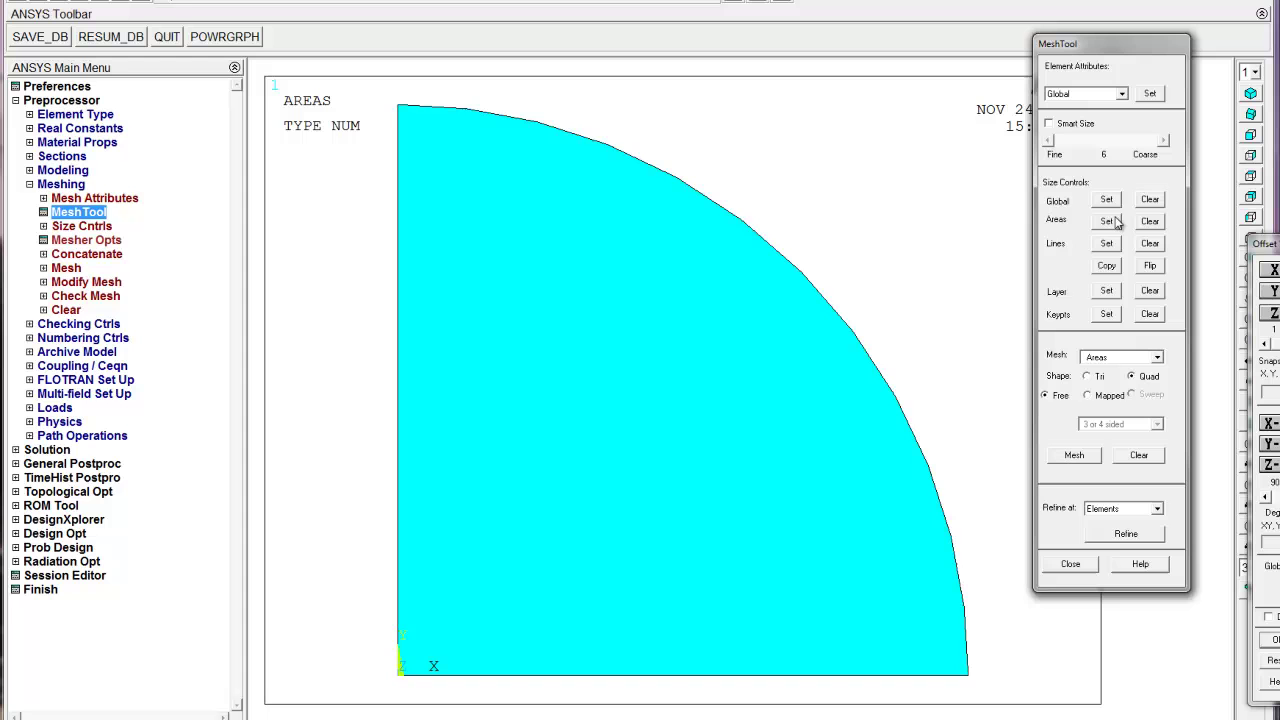
{"action": "left_click", "coordinate": [1107, 221]}
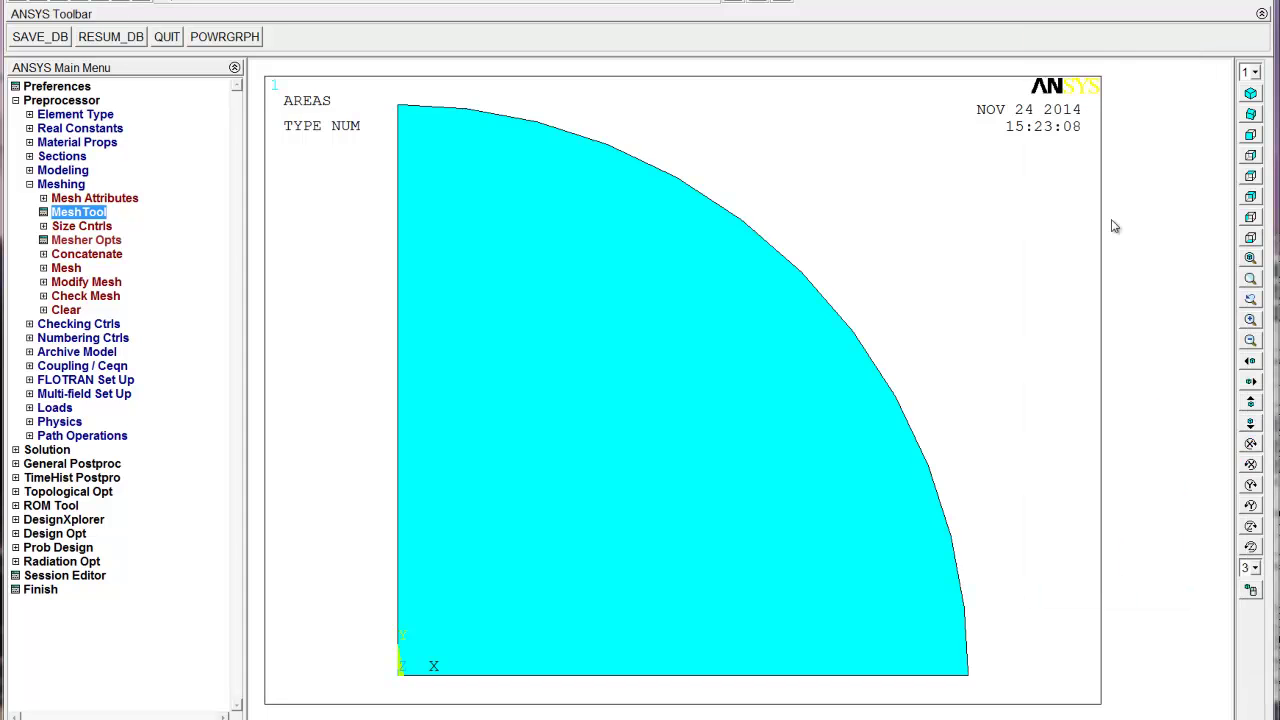
{"action": "left_click", "coordinate": [691, 316]}
{"action": "left_click", "coordinate": [33, 574]}
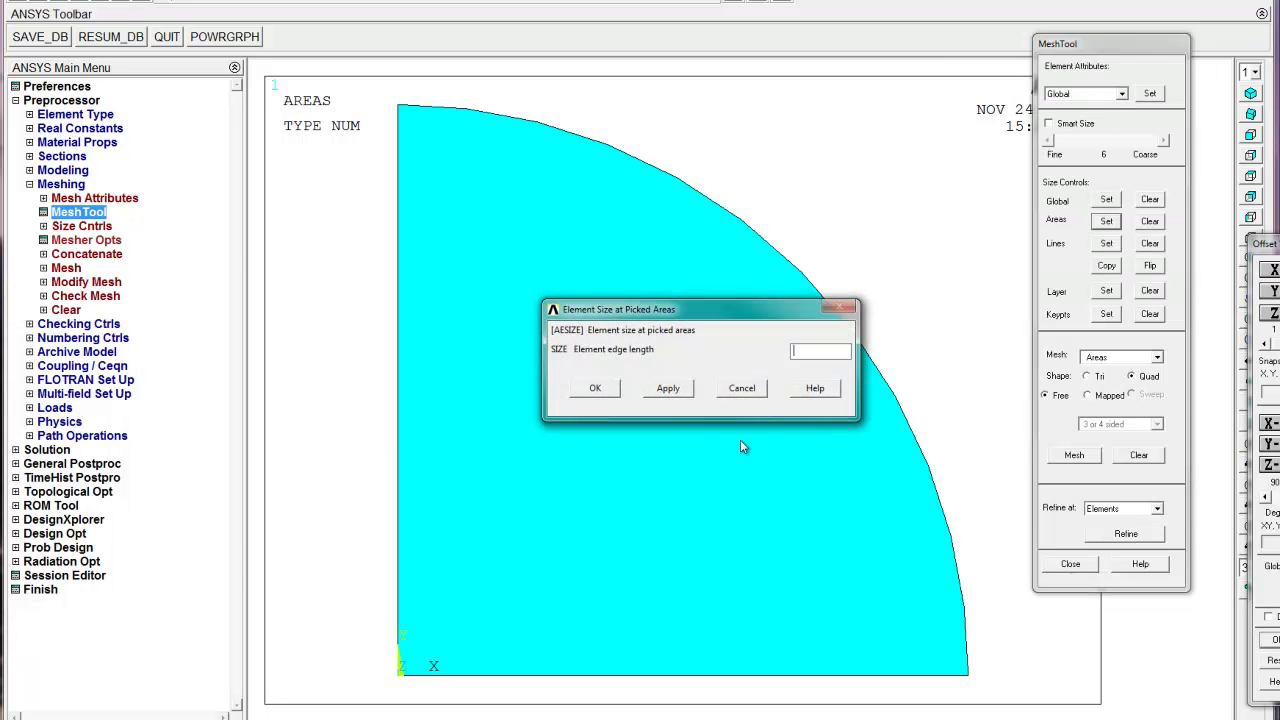
{"action": "type", "text": "0.01"}
{"action": "left_click", "coordinate": [595, 388]}
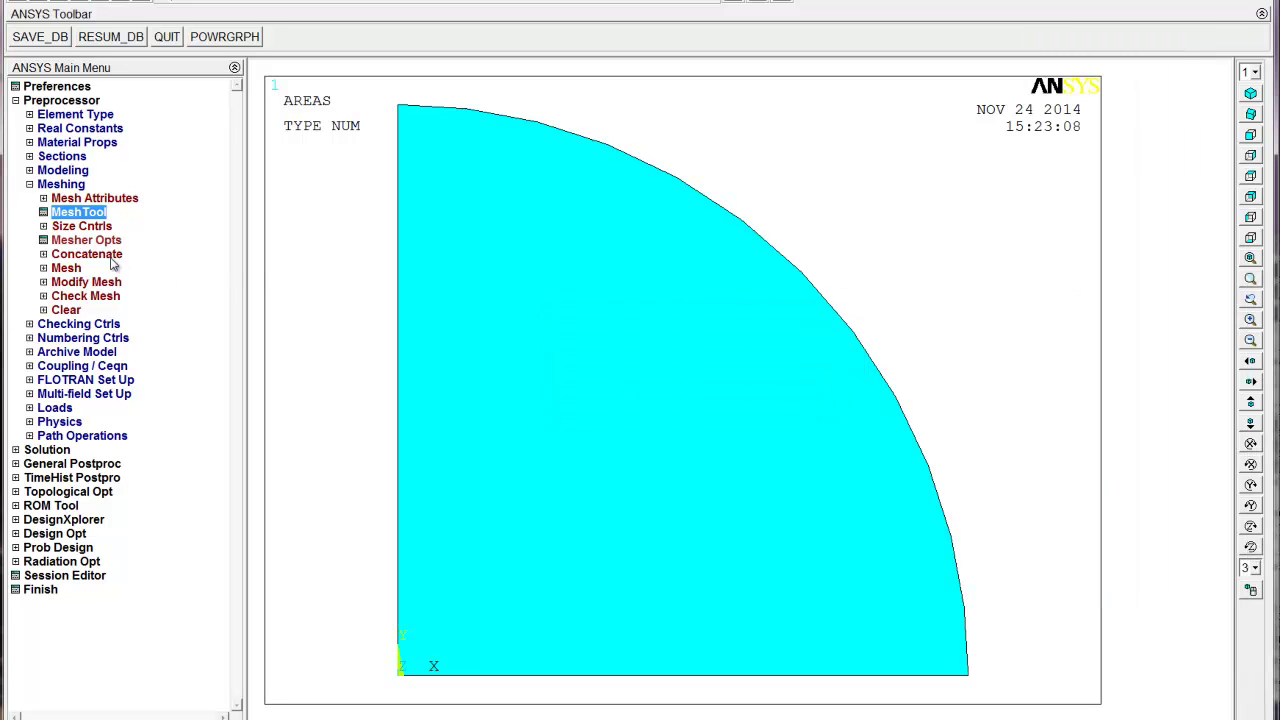
Step: Mesh the quarter-circle area with mapped quadrilateral elements
{"action": "left_click", "coordinate": [93, 215]}
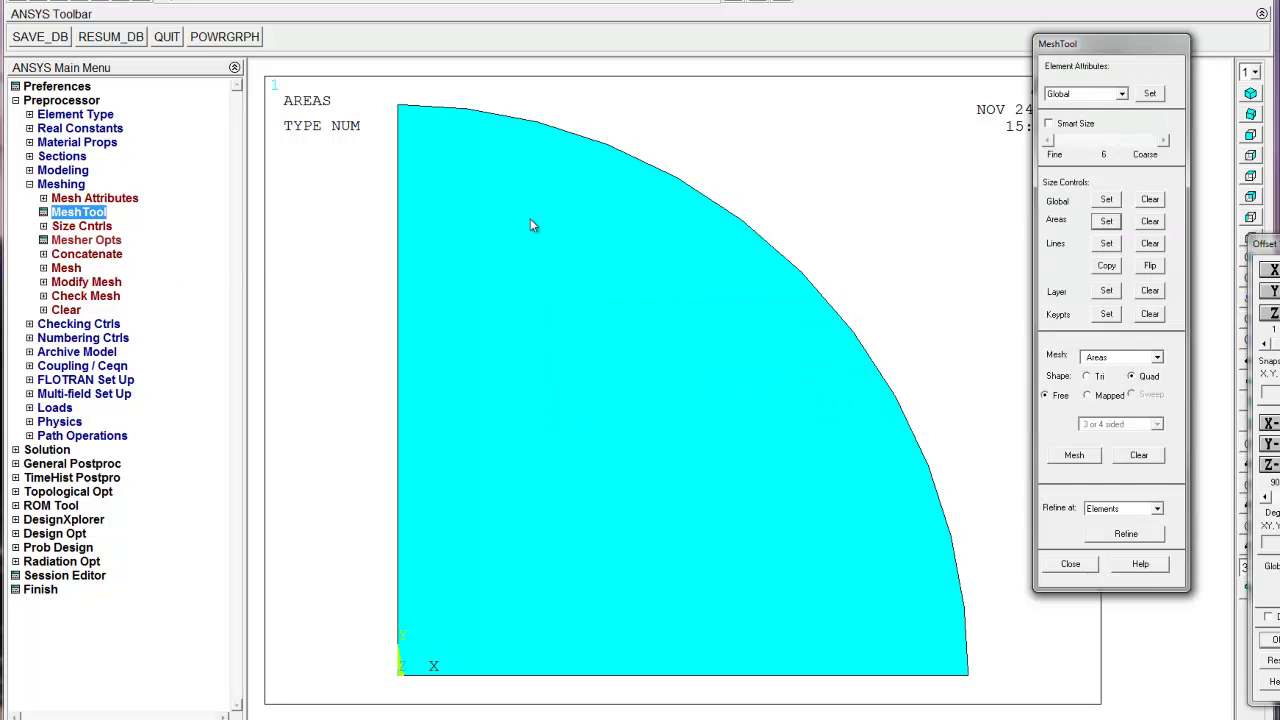
{"action": "left_click", "coordinate": [1089, 397]}
{"action": "left_click", "coordinate": [1073, 460]}
{"action": "left_click", "coordinate": [737, 491]}
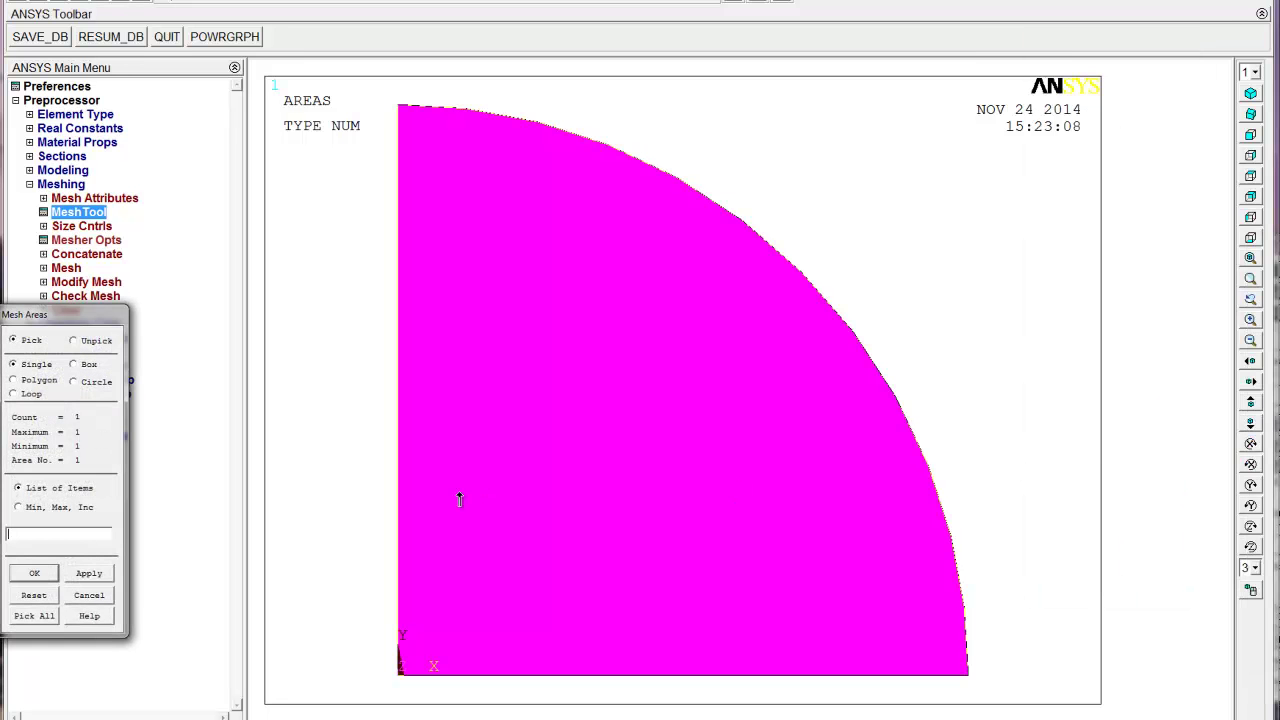
{"action": "left_click", "coordinate": [46, 574]}
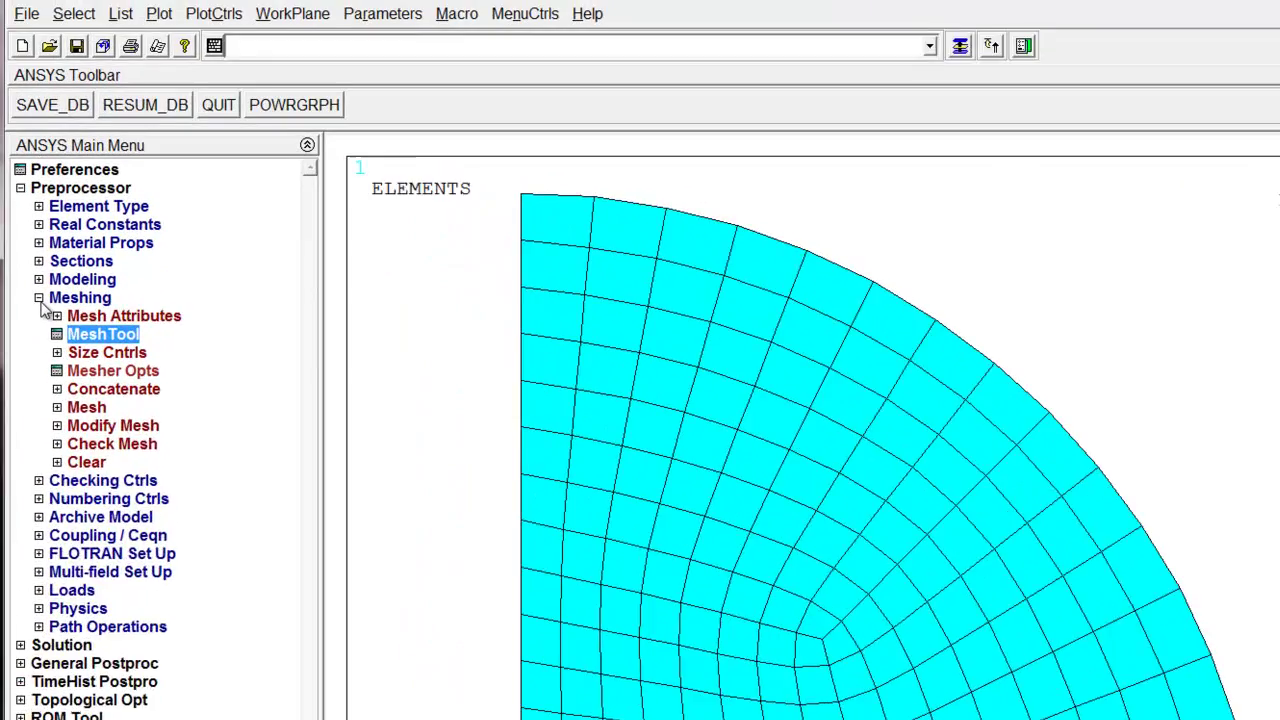
{"action": "left_click", "coordinate": [39, 299]}
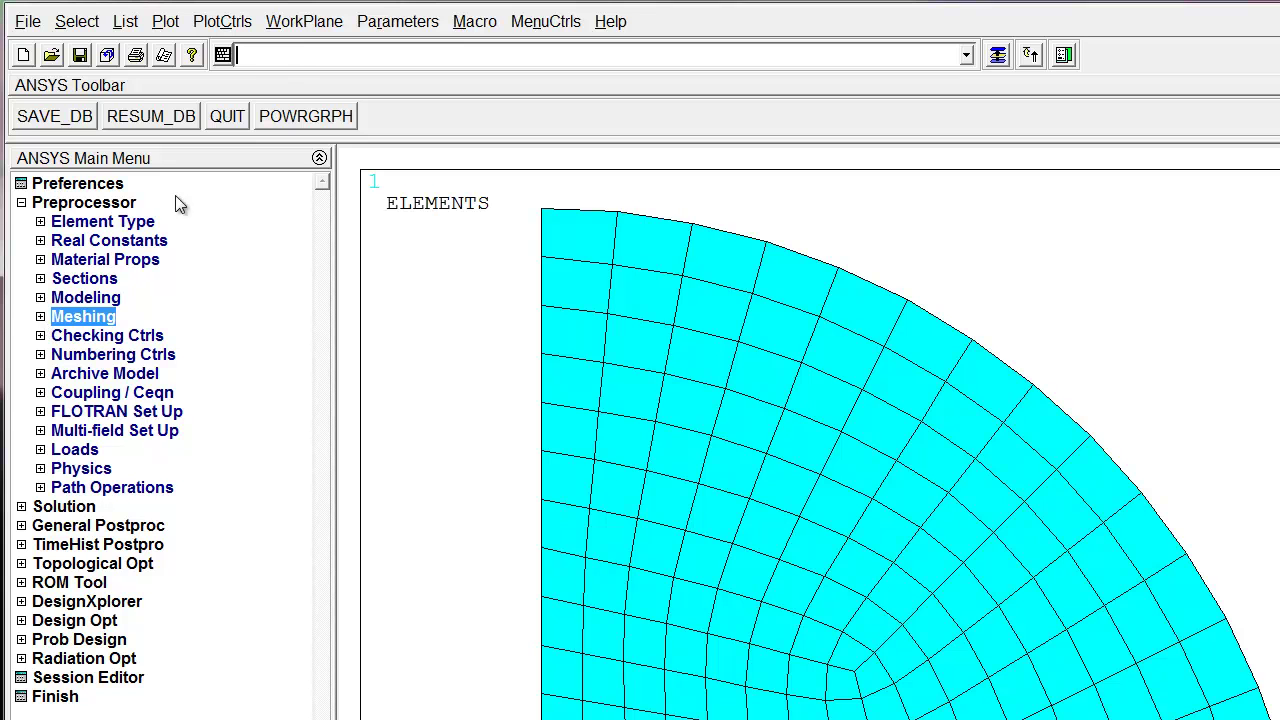
Step: Change the active coordinate system to Global Cylindrical
{"action": "left_click", "coordinate": [277, 26]}
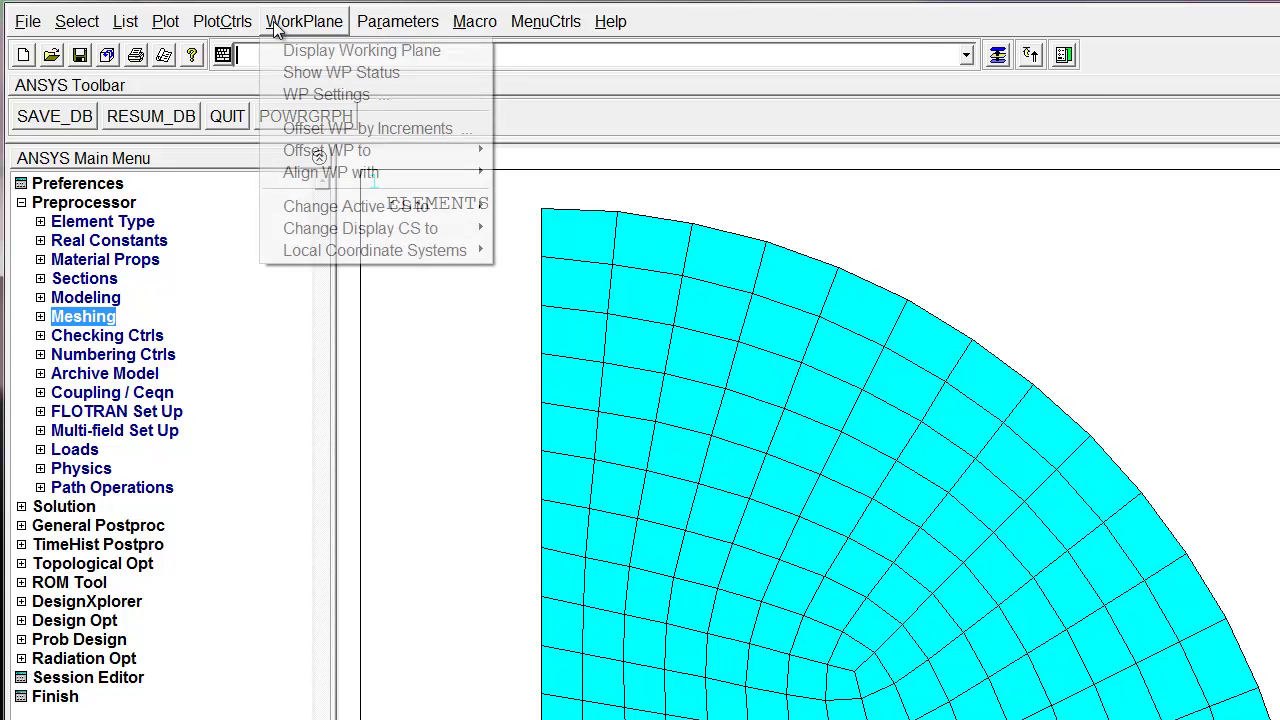
{"action": "mouse_move", "coordinate": [416, 204]}
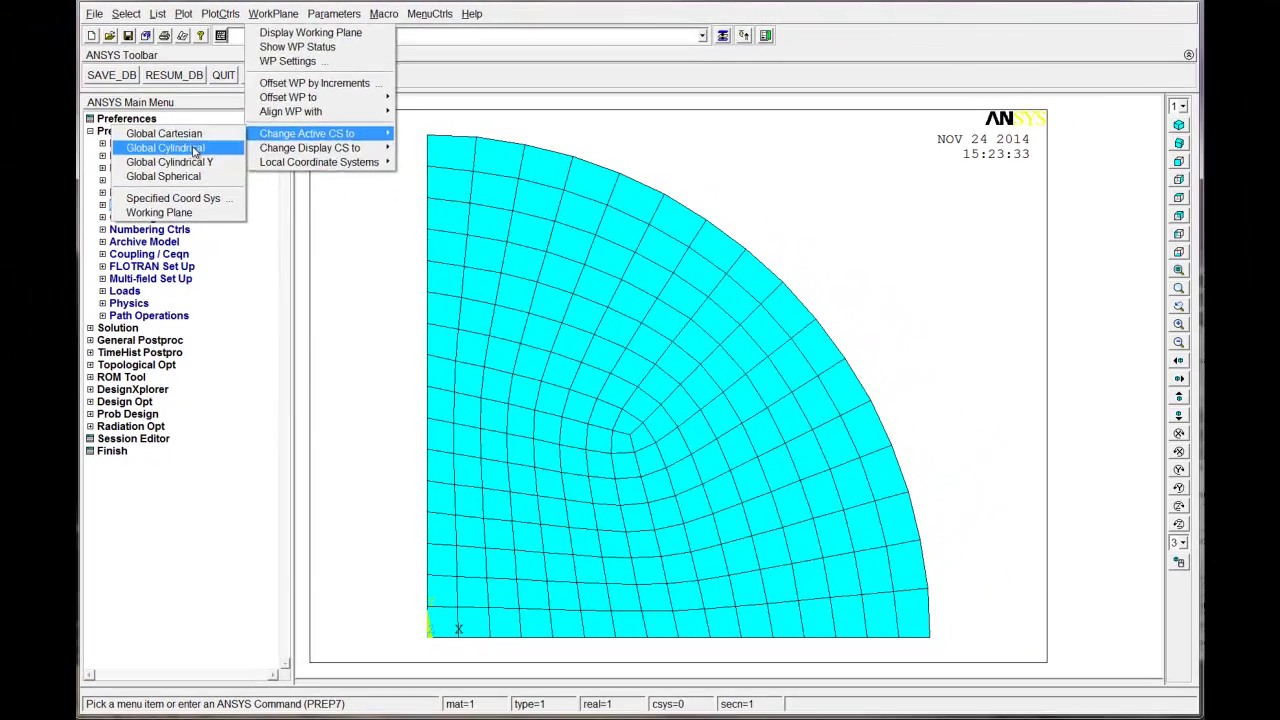
{"action": "left_click", "coordinate": [179, 228]}
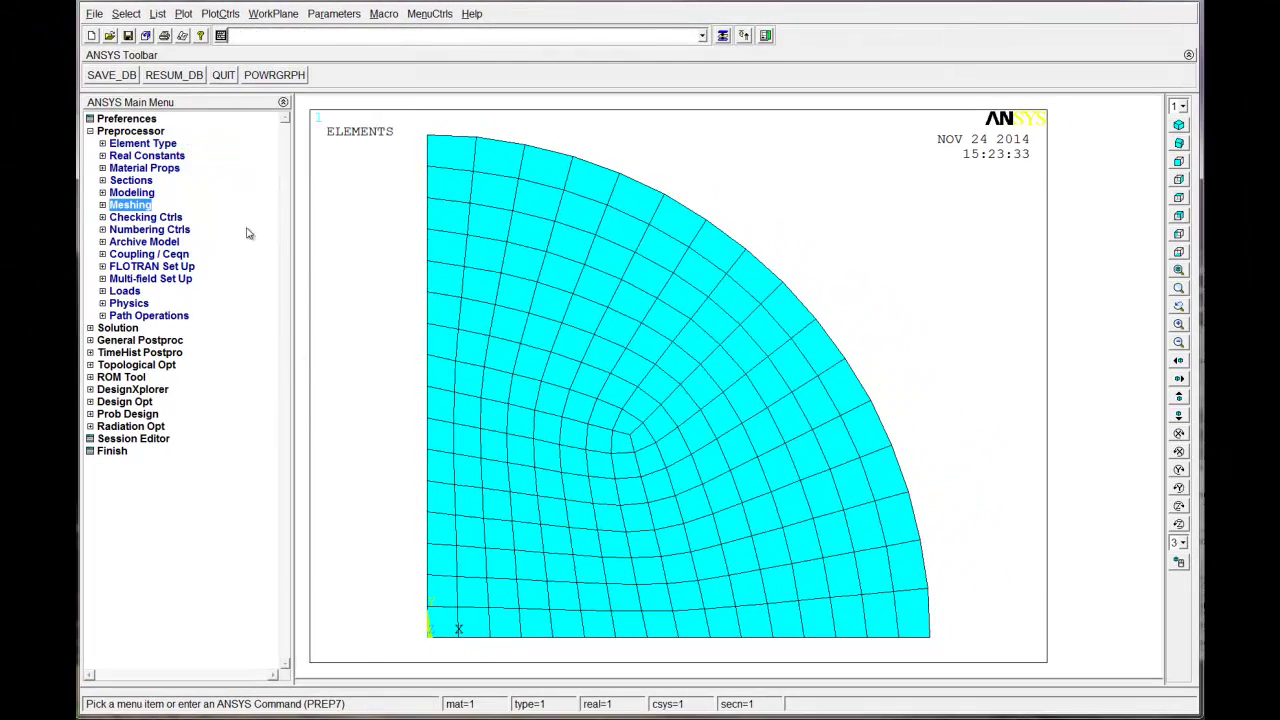
Step: Check the Output Window for the active coordinate system and its axis definition
{"action": "mouse_move", "coordinate": [363, 700]}
{"action": "left_click", "coordinate": [281, 683]}
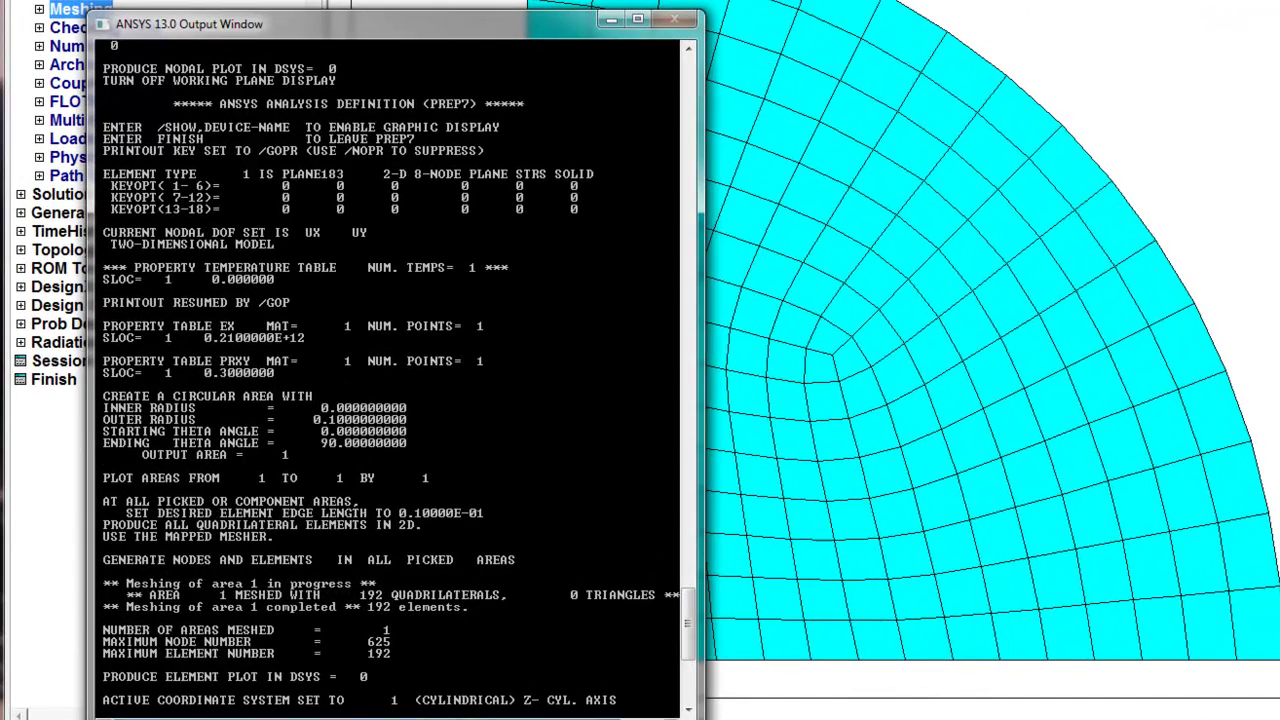
{"action": "left_click_drag", "start_coordinate": [704, 688], "coordinate": [776, 687]}
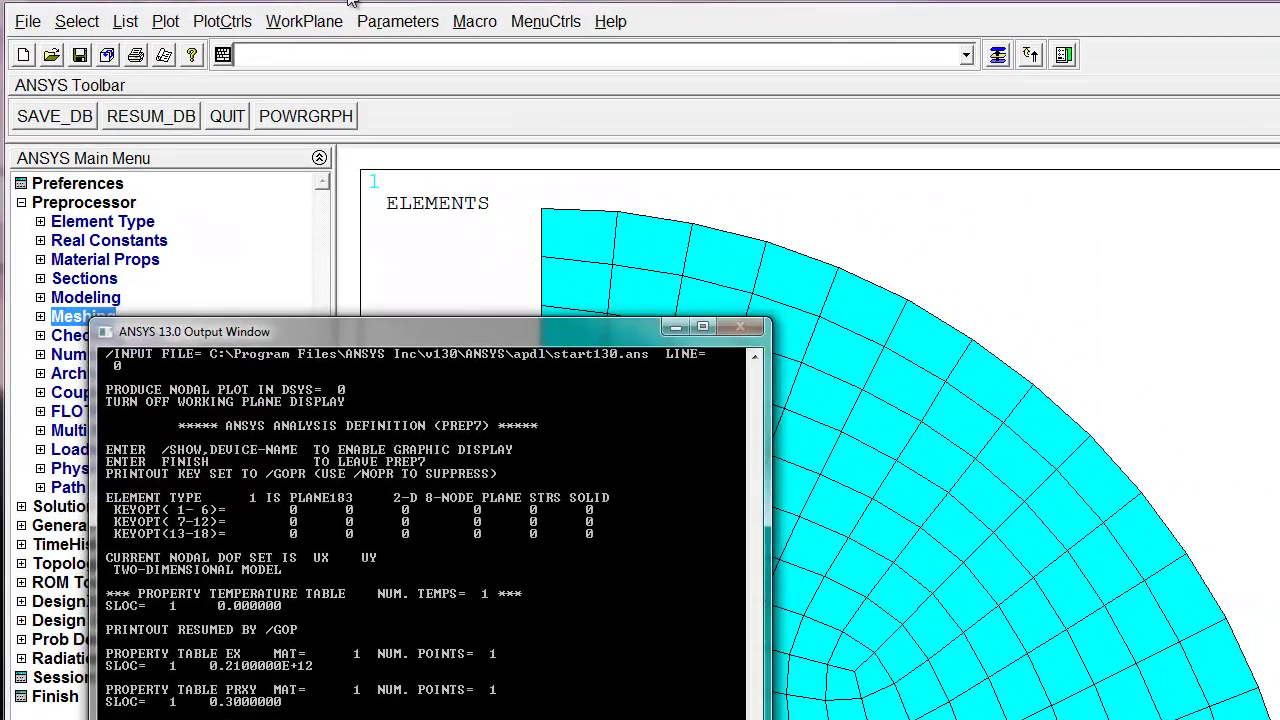
{"action": "left_click", "coordinate": [337, 4]}
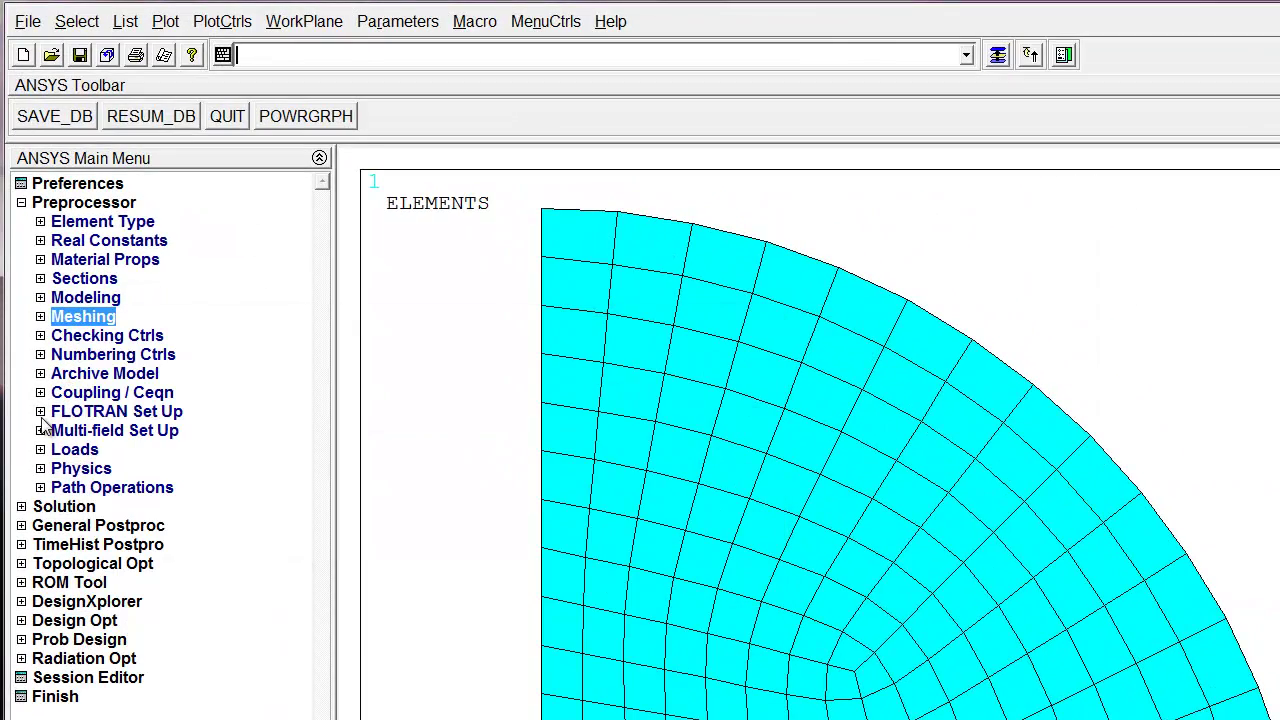
Step: Apply a constant UX displacement constraint to four nodes on the upper part of the outer arc
{"action": "left_click", "coordinate": [60, 449]}
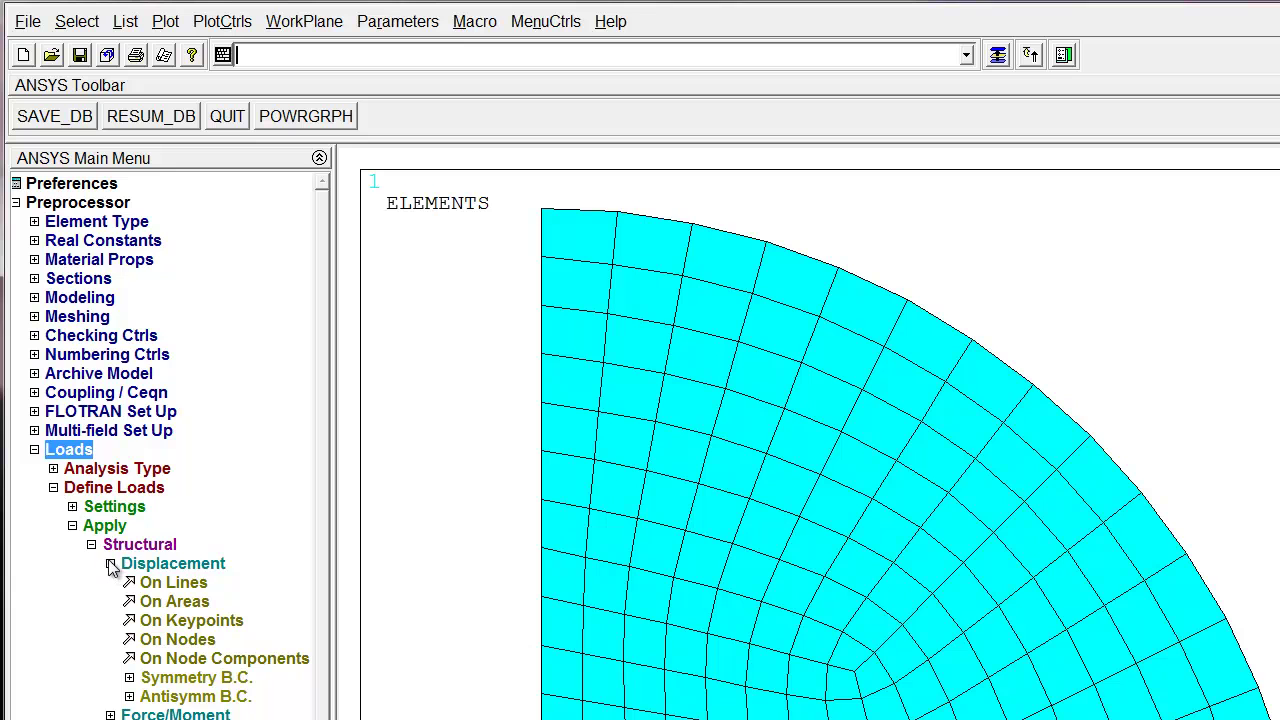
{"action": "left_click", "coordinate": [71, 526]}
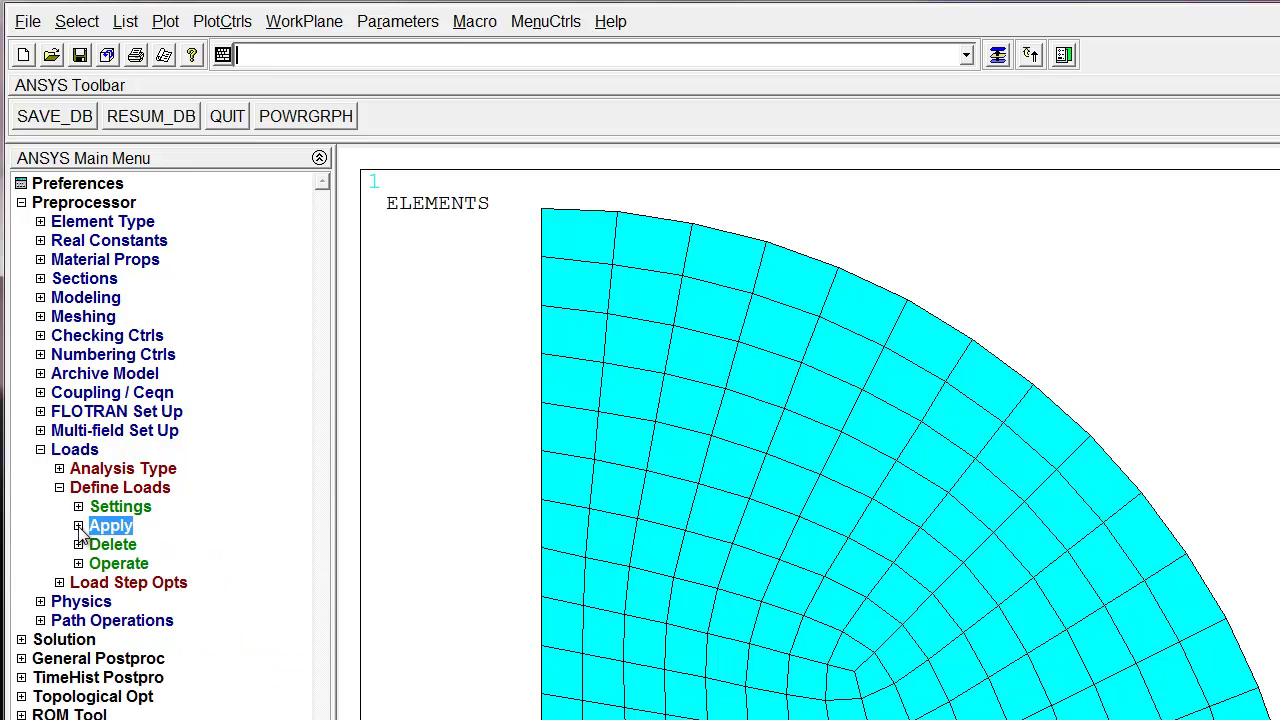
{"action": "left_click", "coordinate": [71, 526]}
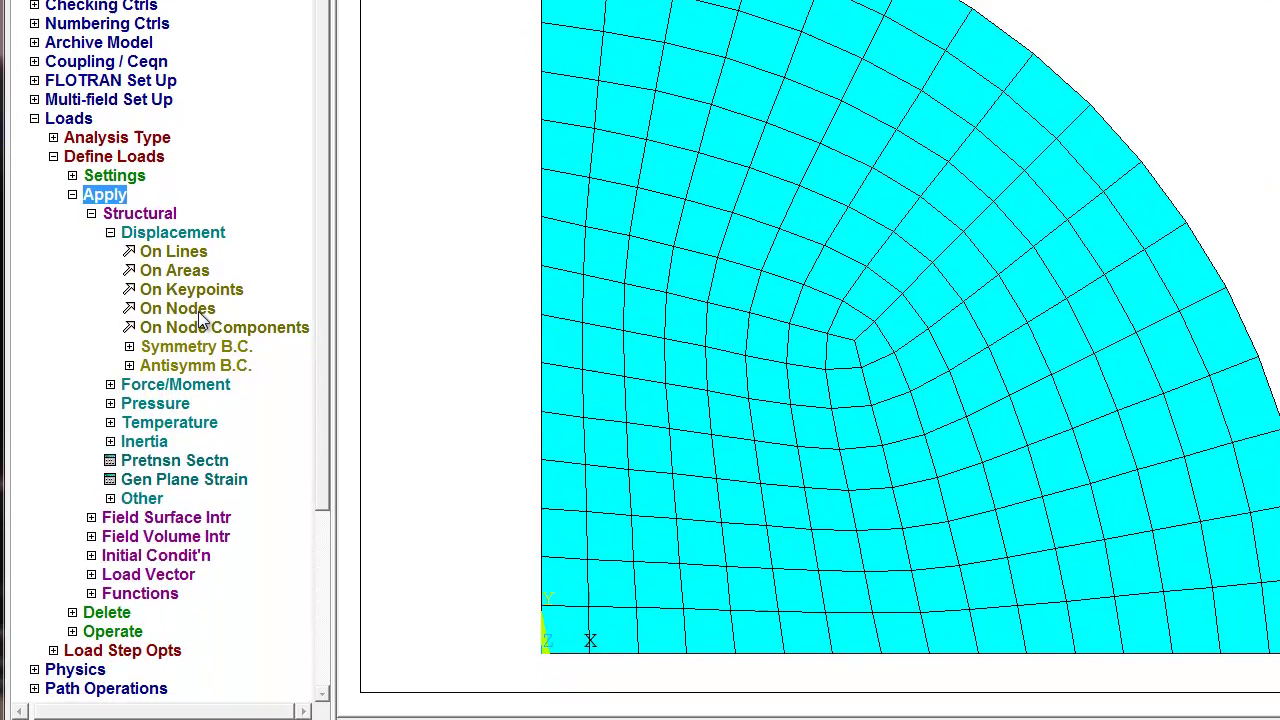
{"action": "left_click", "coordinate": [198, 642]}
{"action": "left_click_drag", "start_coordinate": [127, 167], "coordinate": [191, 151]}
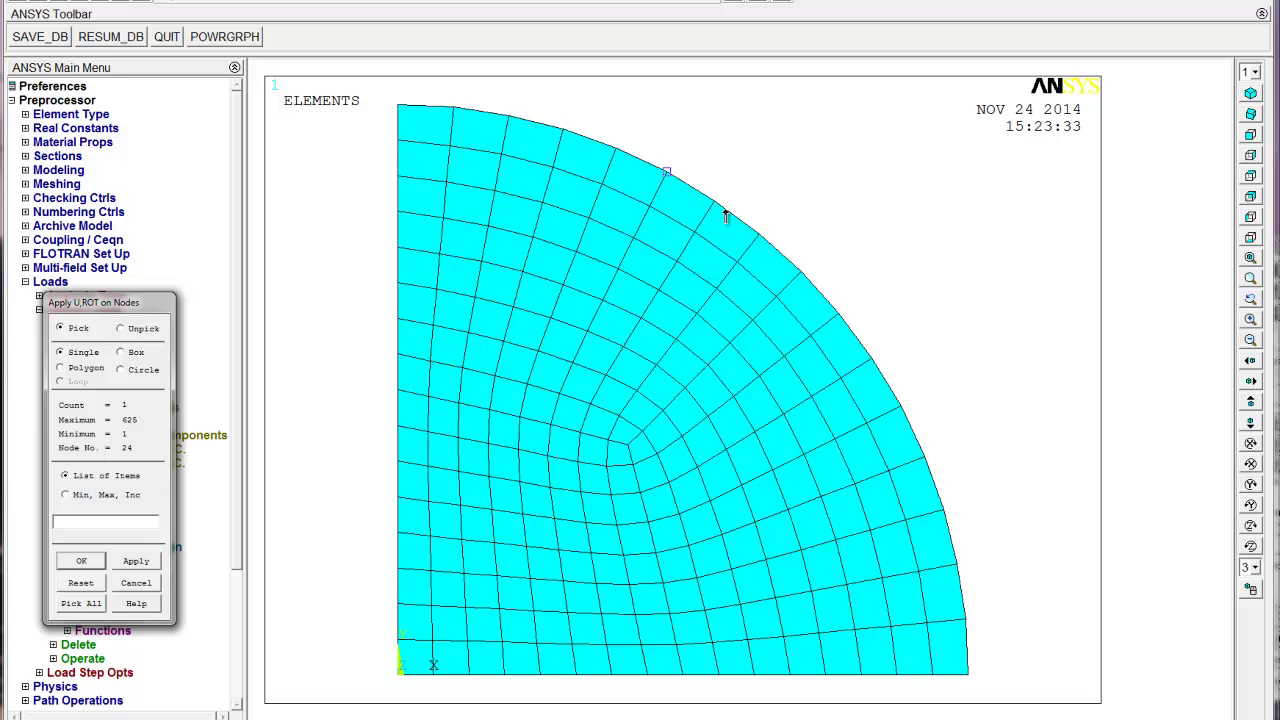
{"action": "left_click", "coordinate": [760, 238]}
{"action": "left_click", "coordinate": [800, 274]}
{"action": "left_click", "coordinate": [81, 561]}
{"action": "left_click", "coordinate": [786, 309]}
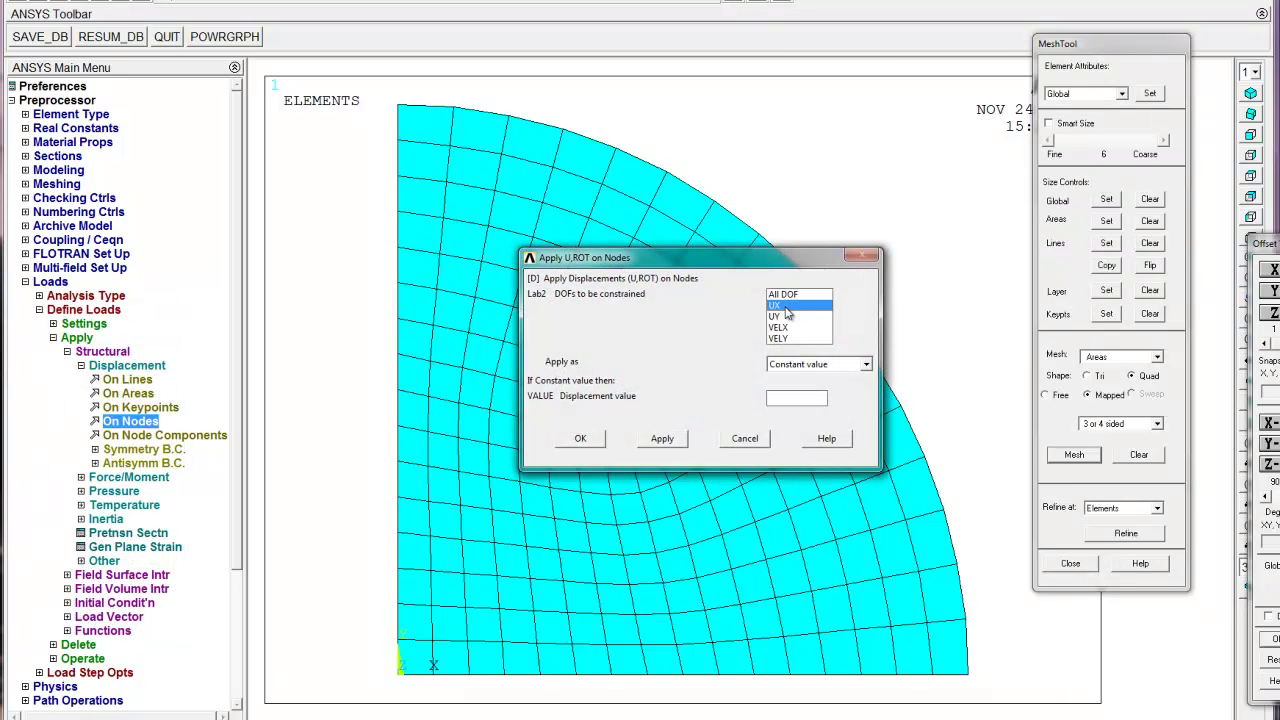
{"action": "left_click", "coordinate": [580, 438]}
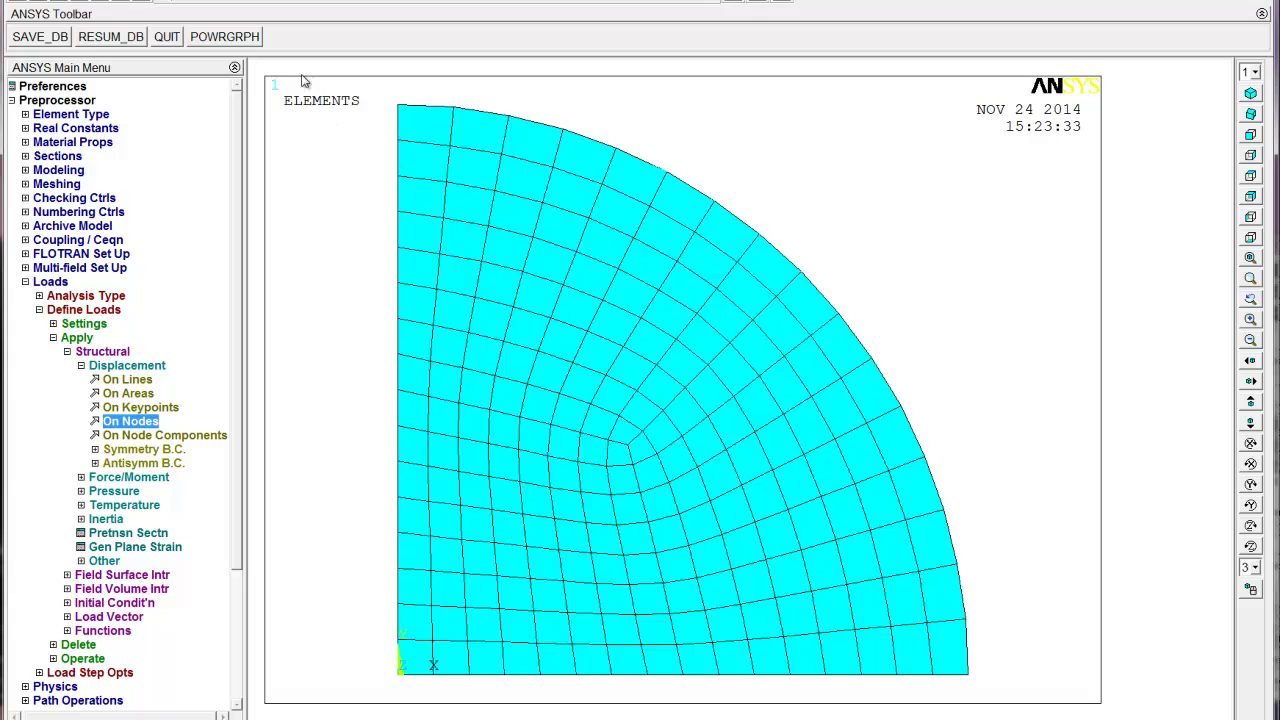
Step: Plot the model's nodes in place of the elements
{"action": "left_click", "coordinate": [122, 0]}
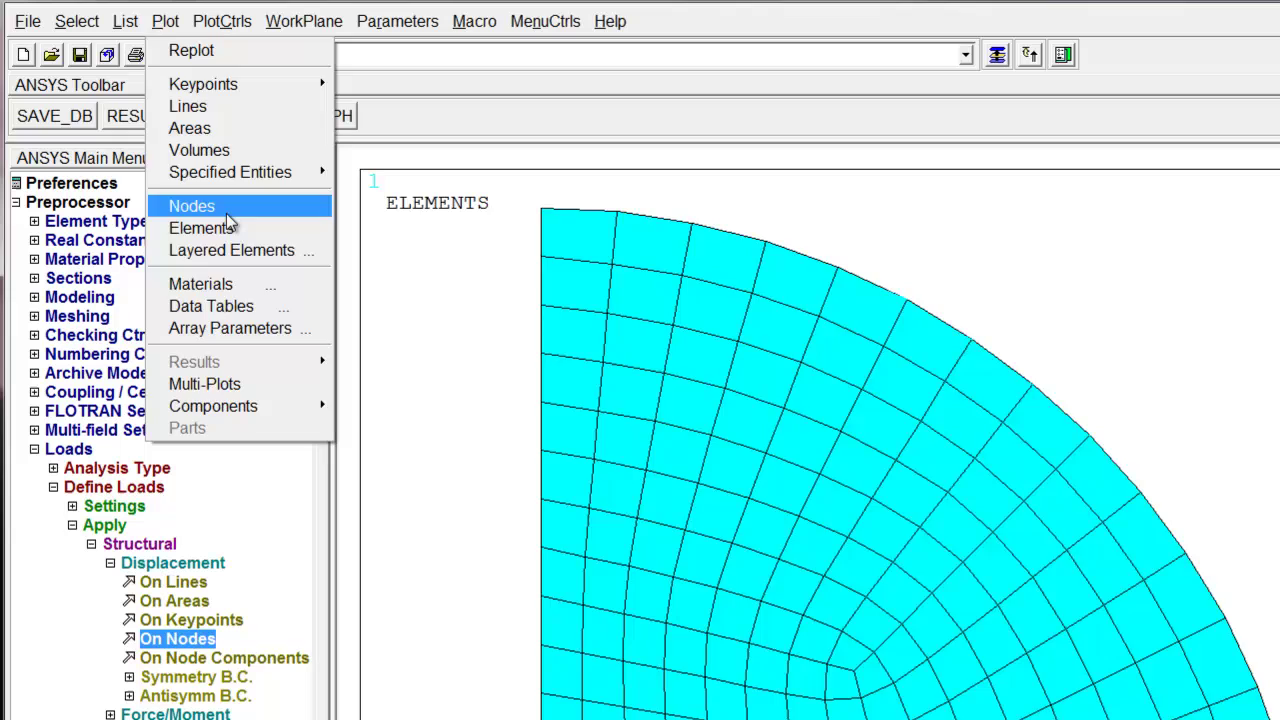
{"action": "left_click", "coordinate": [226, 213]}
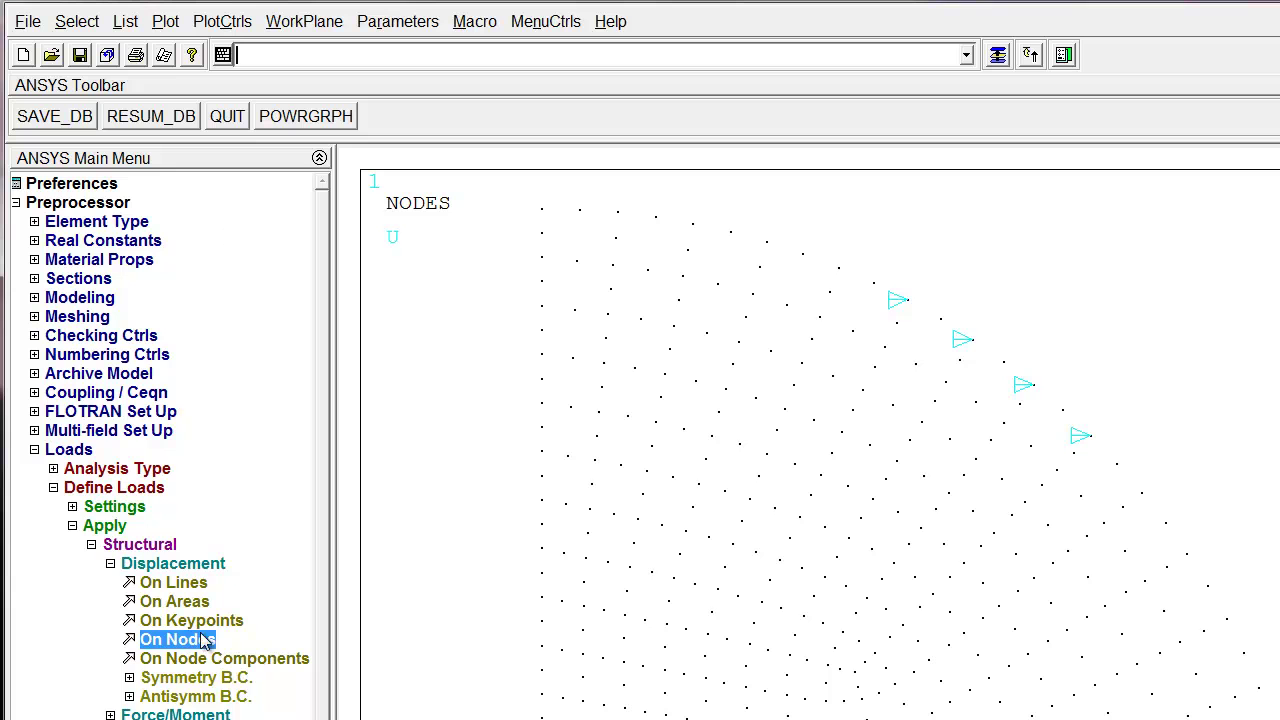
{"action": "left_click", "coordinate": [80, 527]}
{"action": "left_click", "coordinate": [66, 489]}
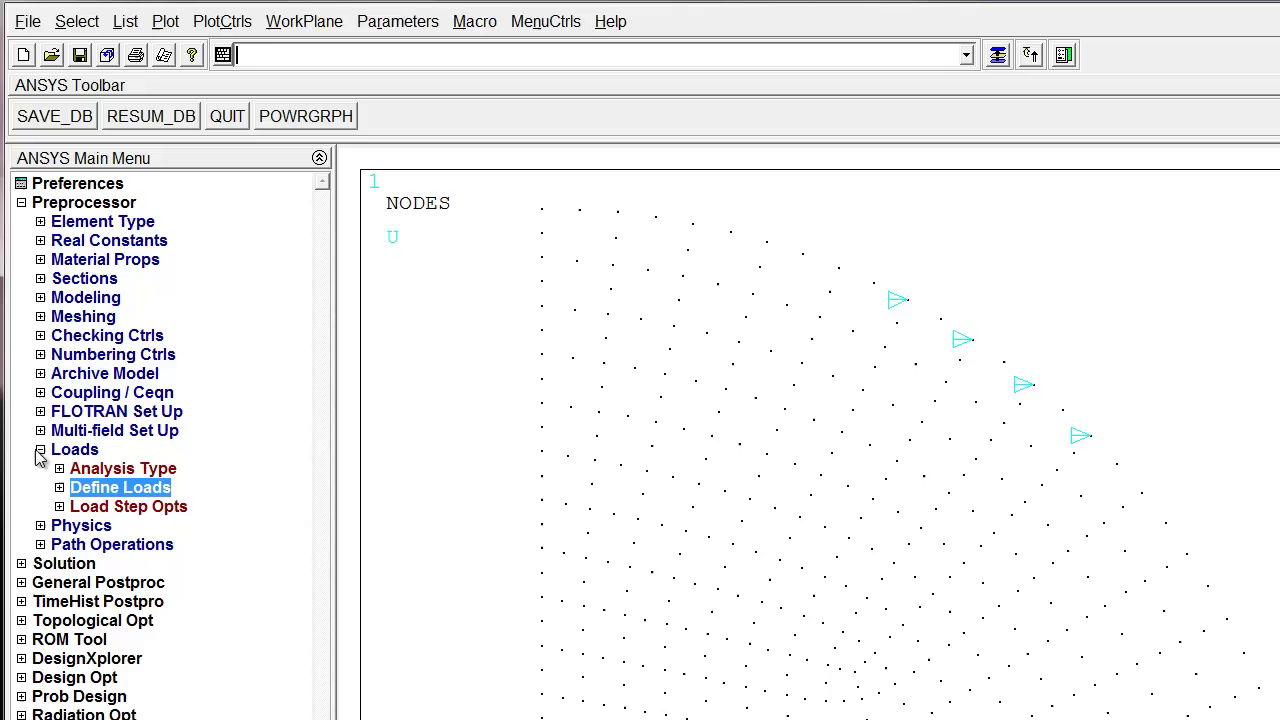
Step: Delete the All DOF displacement constraints from all nodes
{"action": "left_click", "coordinate": [59, 488]}
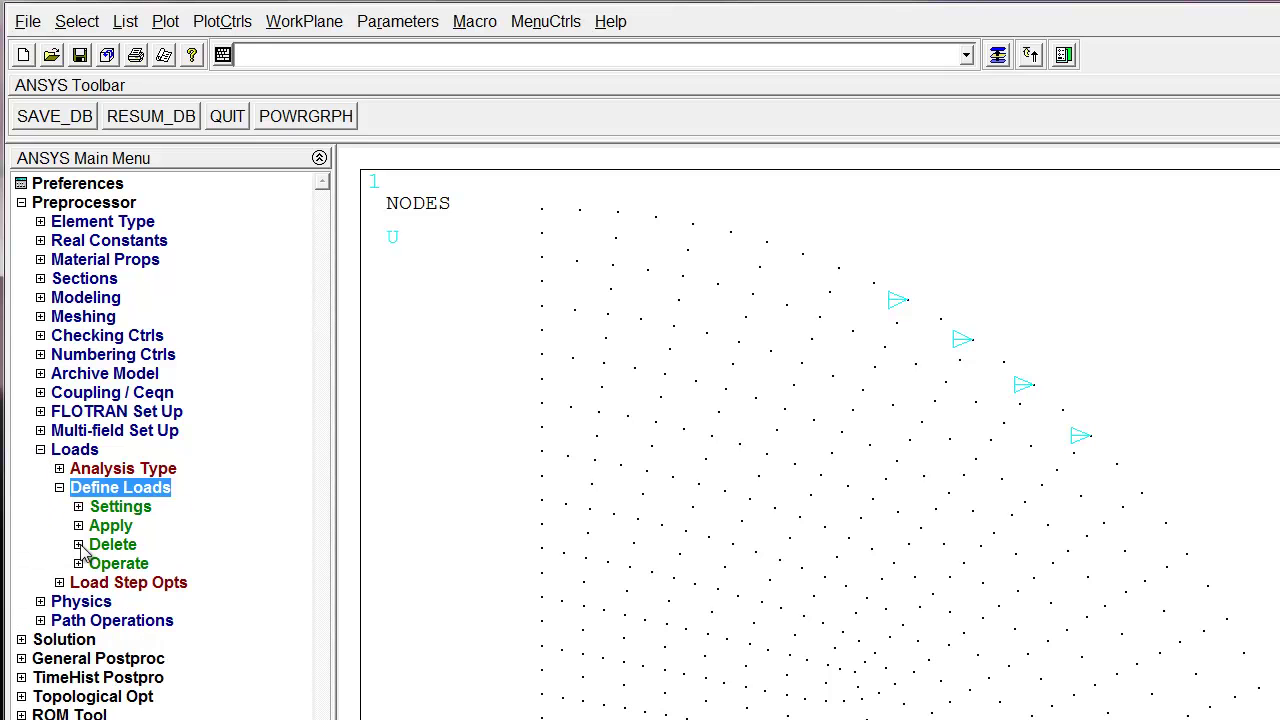
{"action": "left_click", "coordinate": [79, 545]}
{"action": "left_click", "coordinate": [146, 584]}
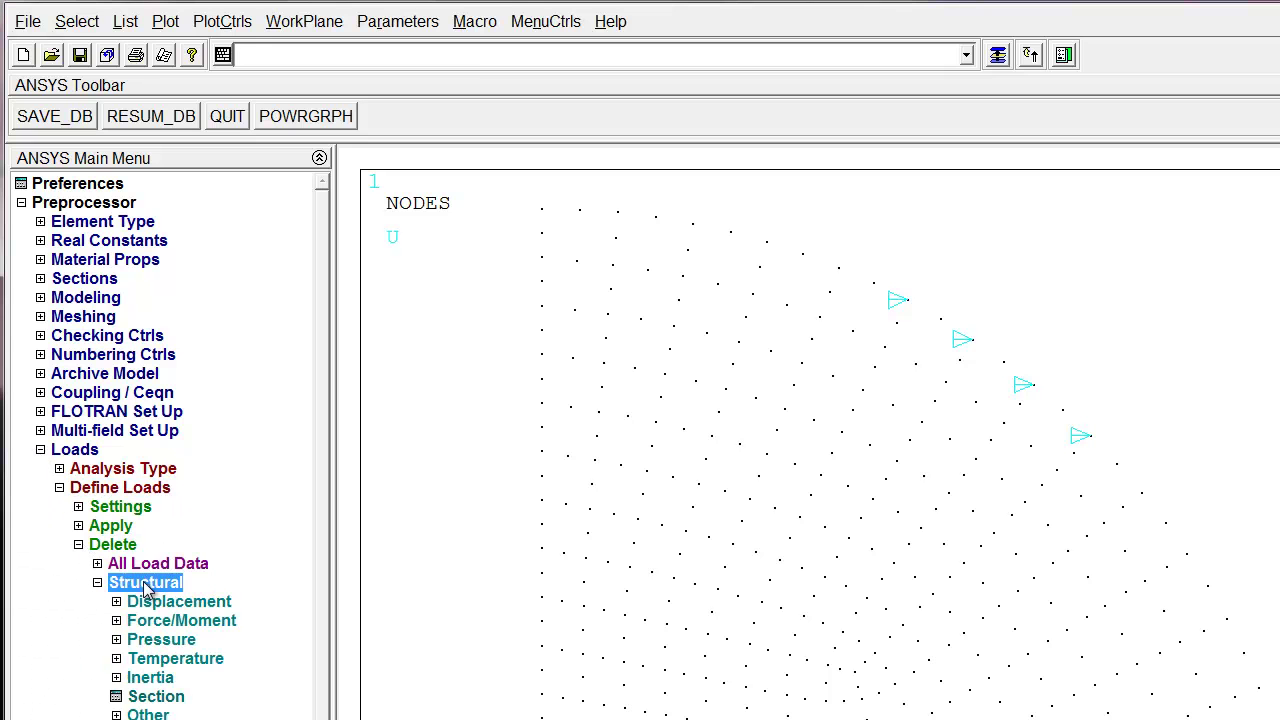
{"action": "left_click", "coordinate": [150, 601]}
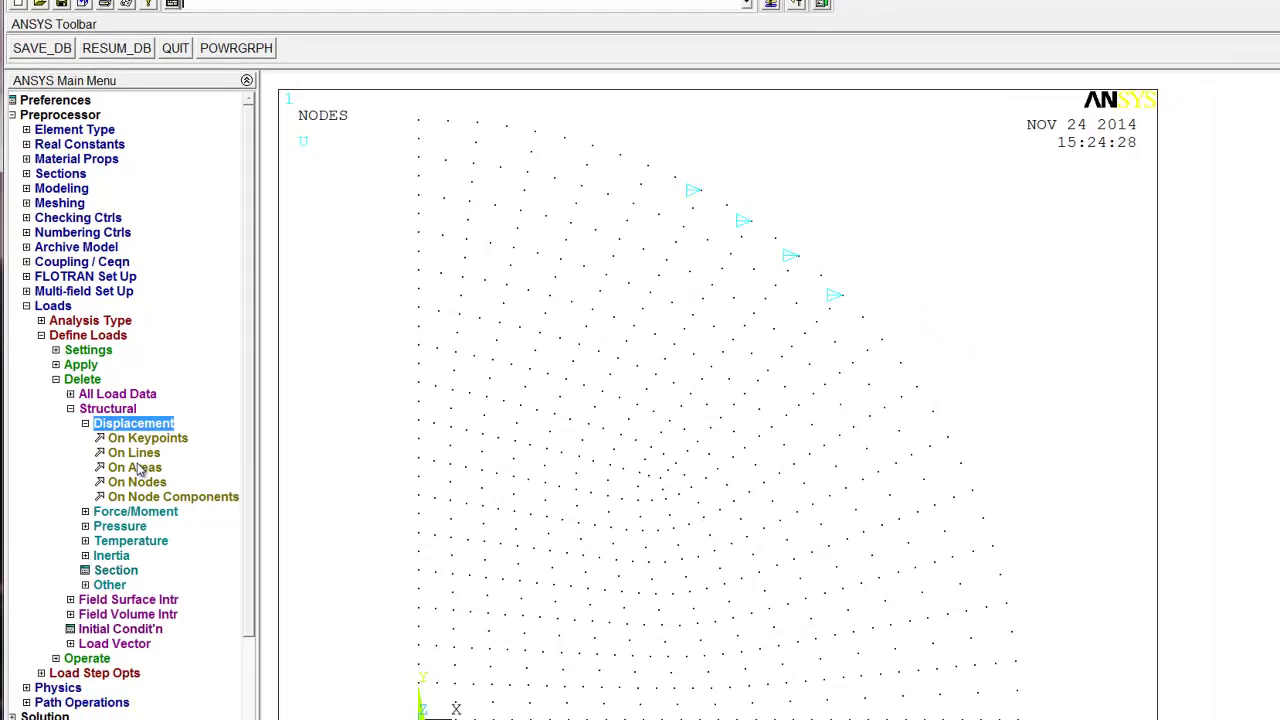
{"action": "left_click", "coordinate": [137, 482]}
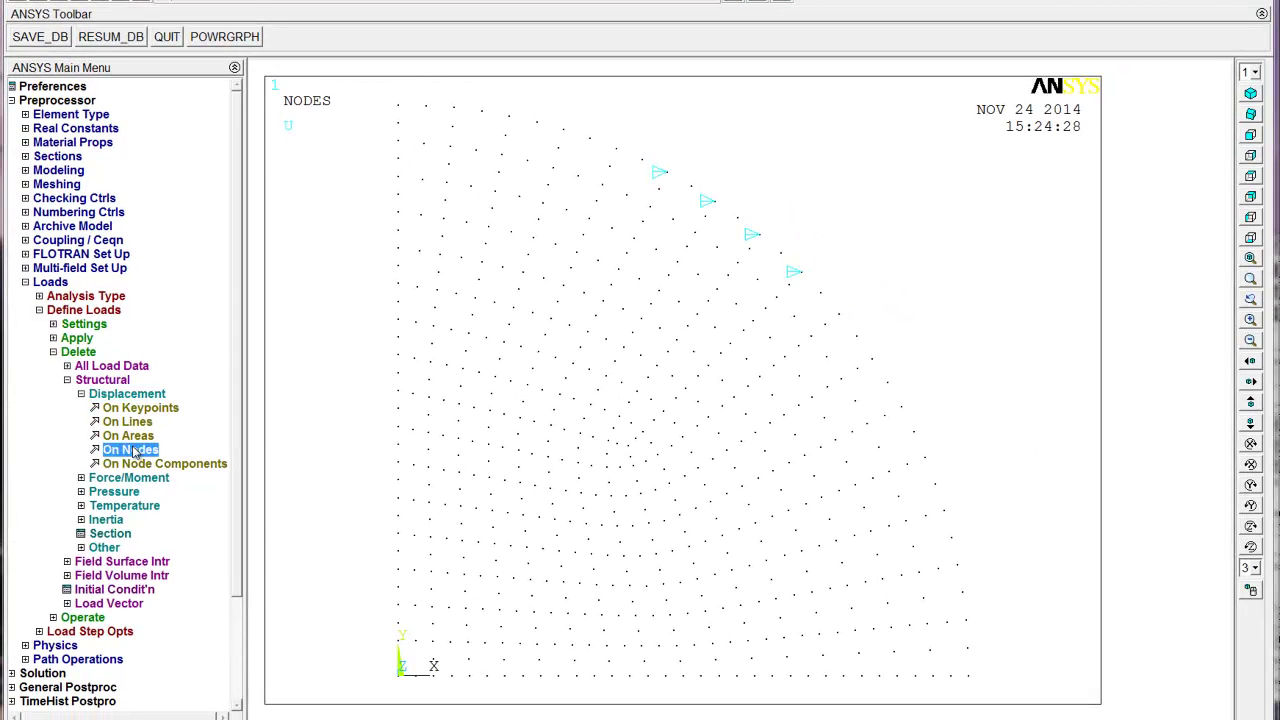
{"action": "left_click", "coordinate": [35, 652]}
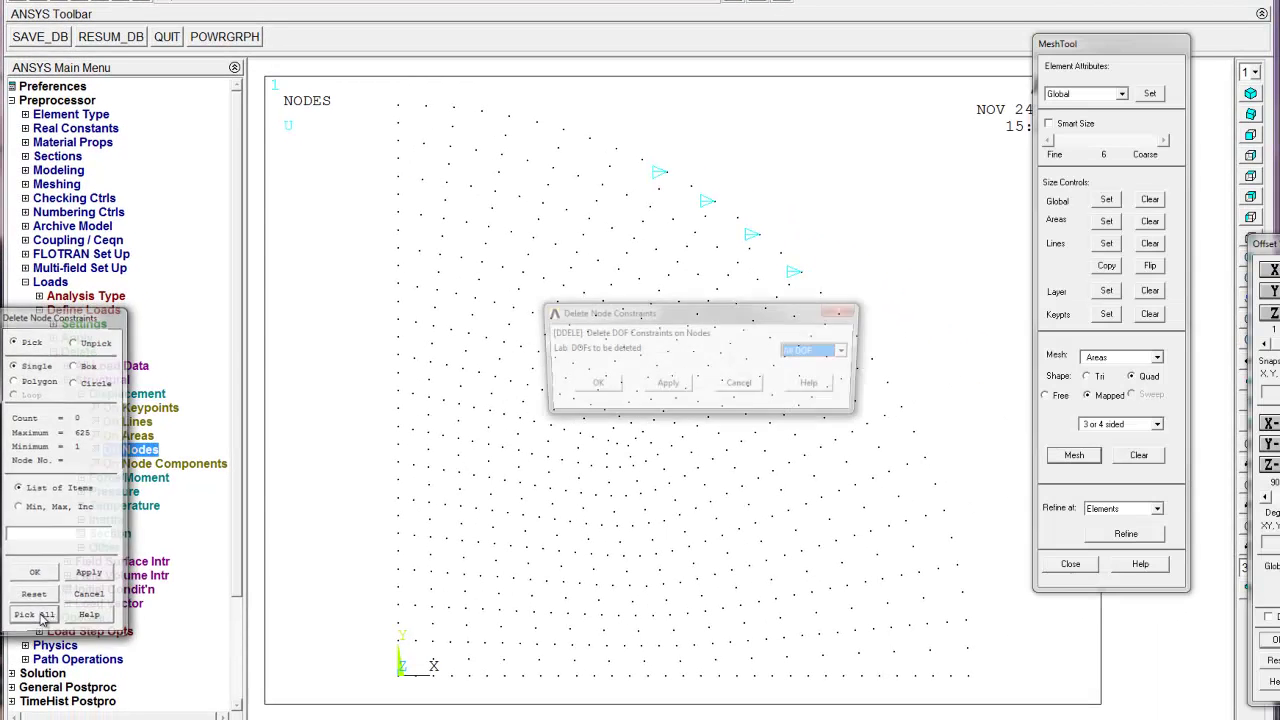
{"action": "left_click", "coordinate": [596, 384]}
{"action": "left_click", "coordinate": [39, 310]}
{"action": "left_click", "coordinate": [29, 282]}
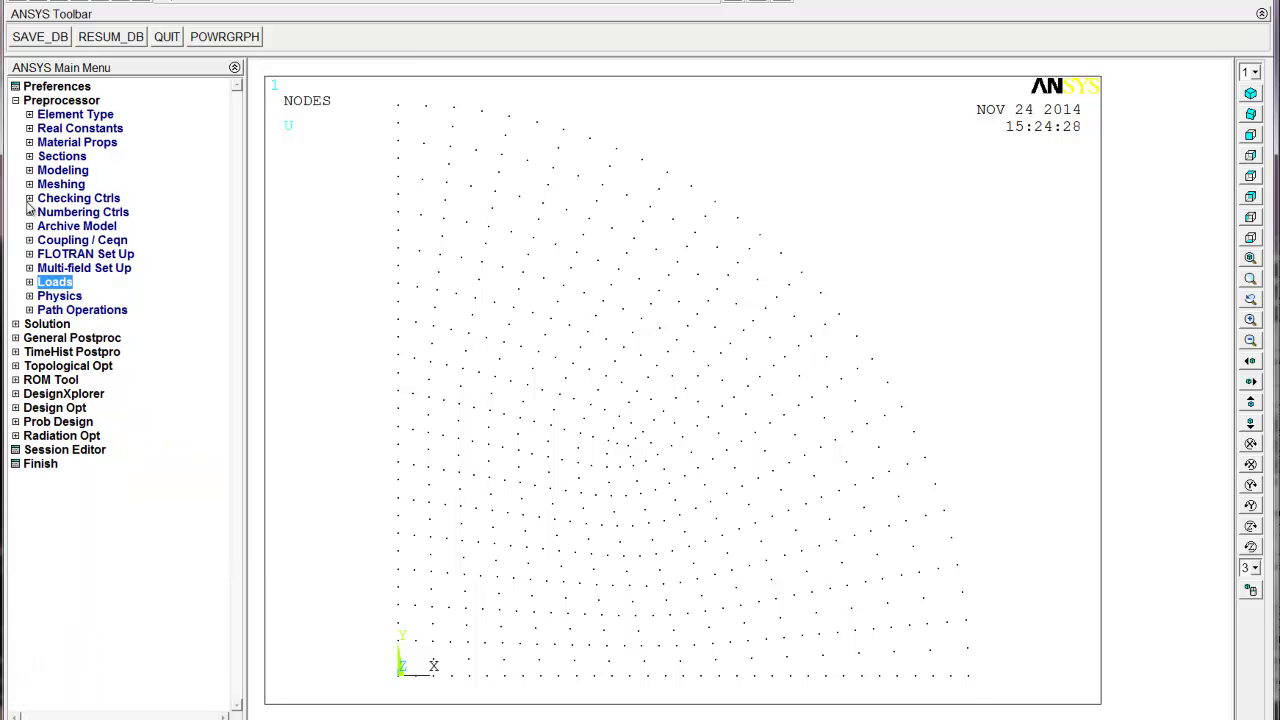
Step: Rotate the nodal coordinate systems of all nodes into the active cylindrical coordinate system
{"action": "left_click", "coordinate": [29, 170]}
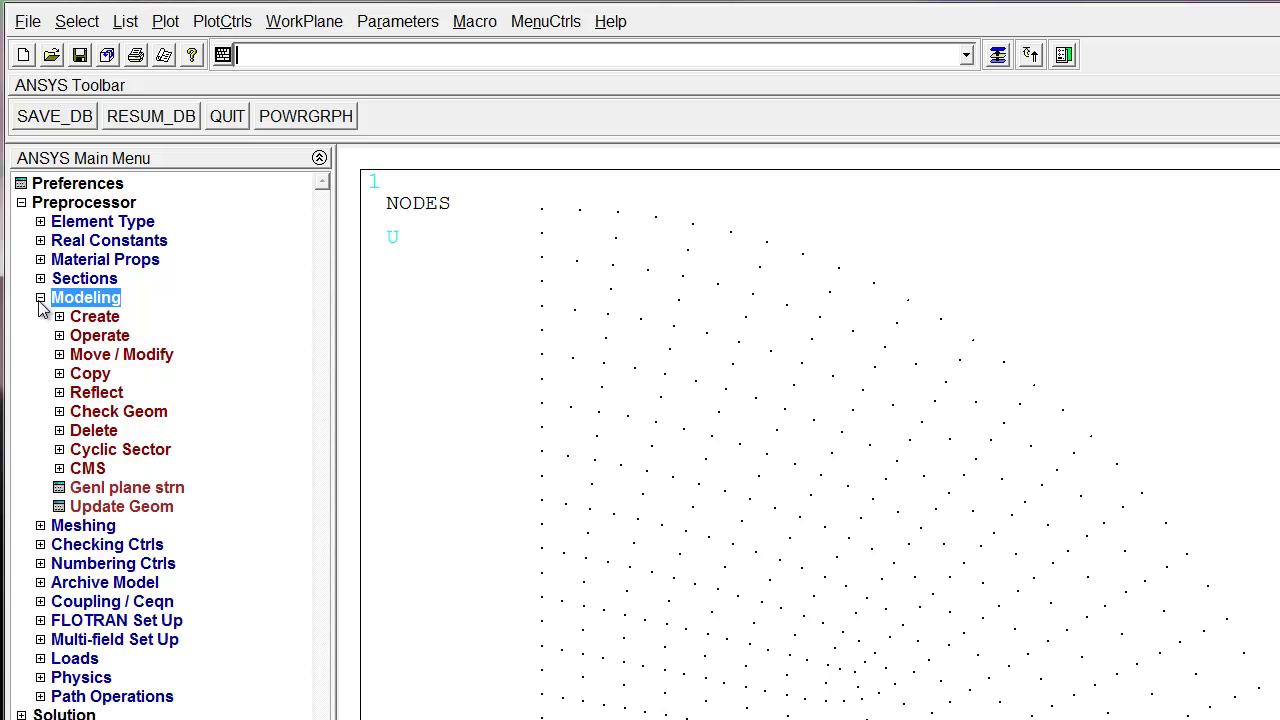
{"action": "left_click", "coordinate": [59, 355]}
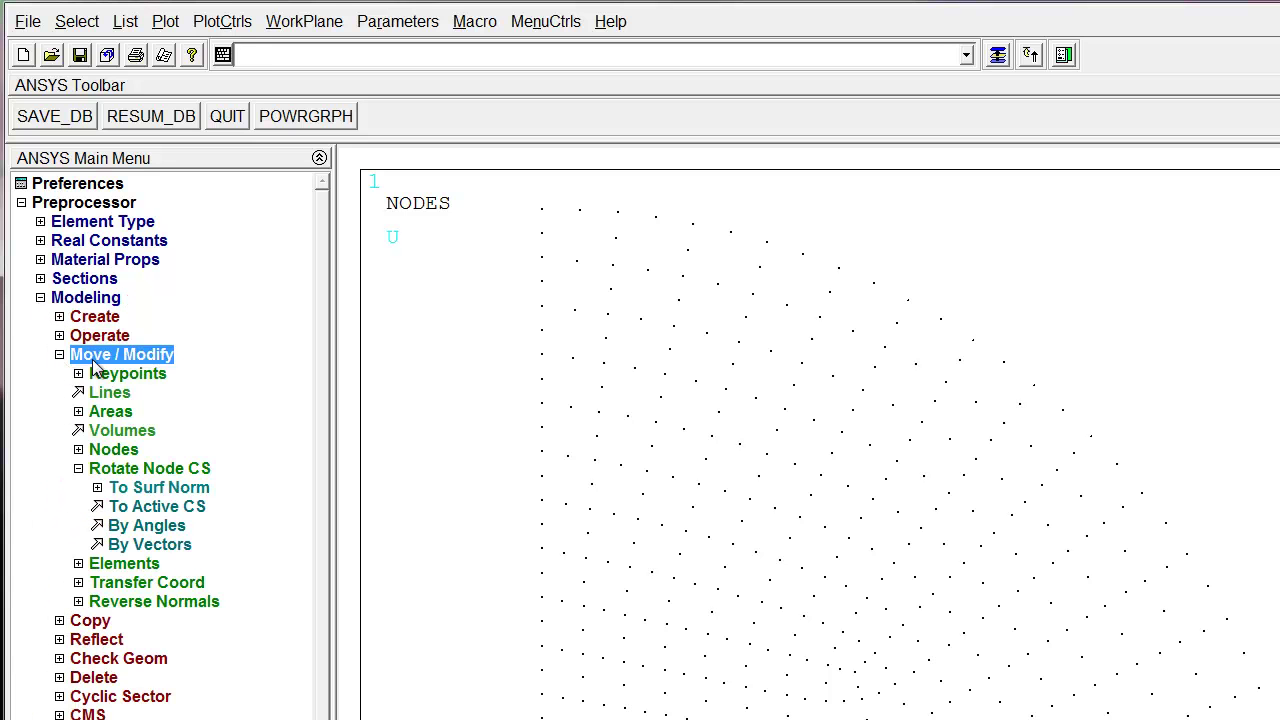
{"action": "left_click", "coordinate": [78, 469]}
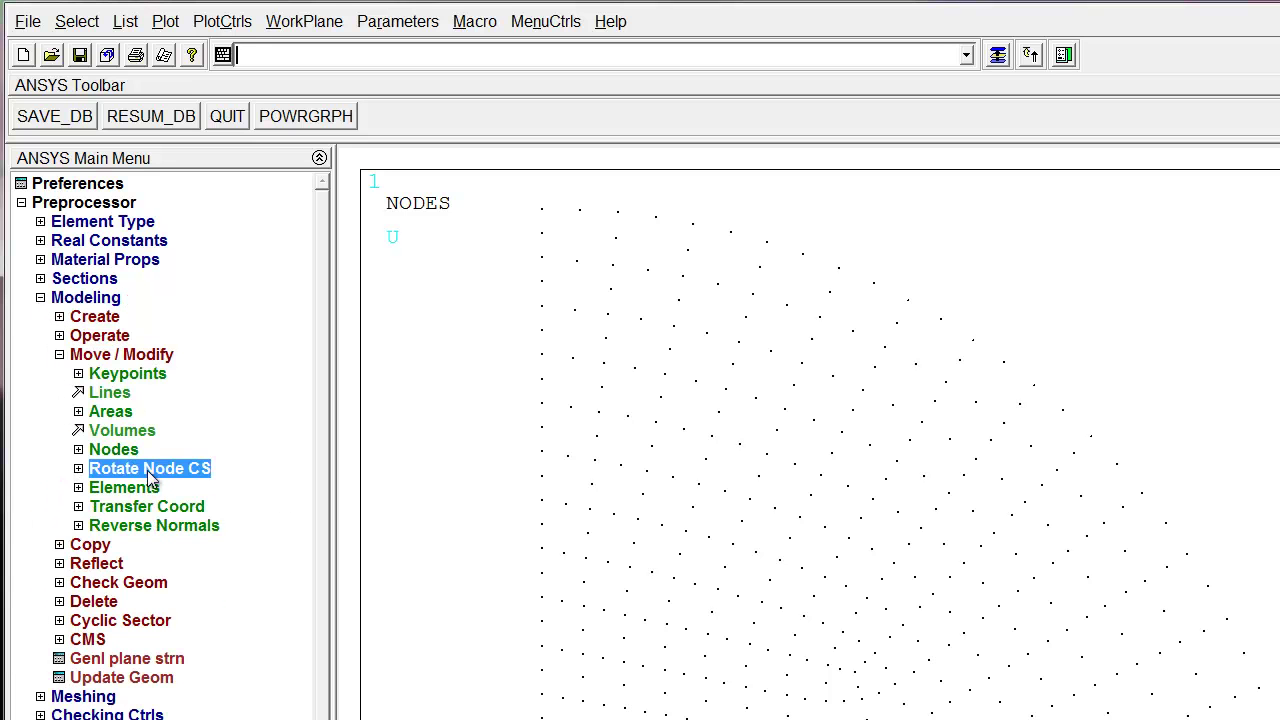
{"action": "left_click", "coordinate": [78, 469]}
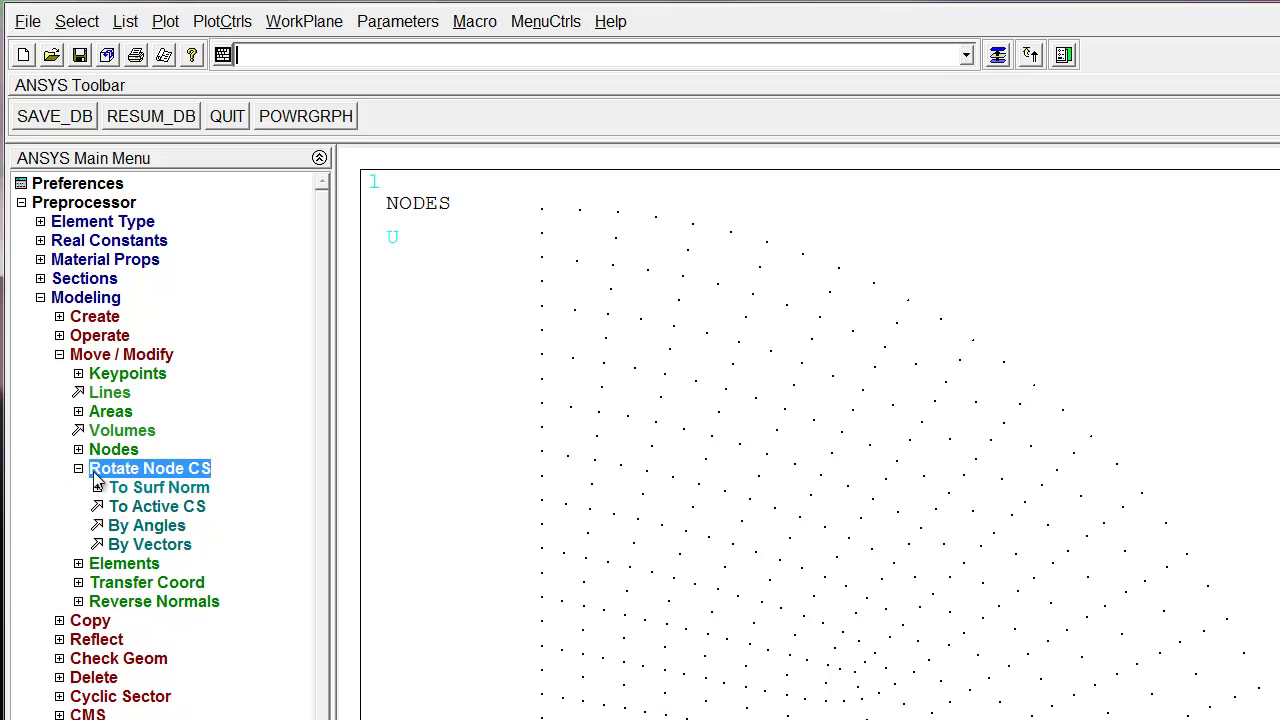
{"action": "left_click", "coordinate": [185, 506]}
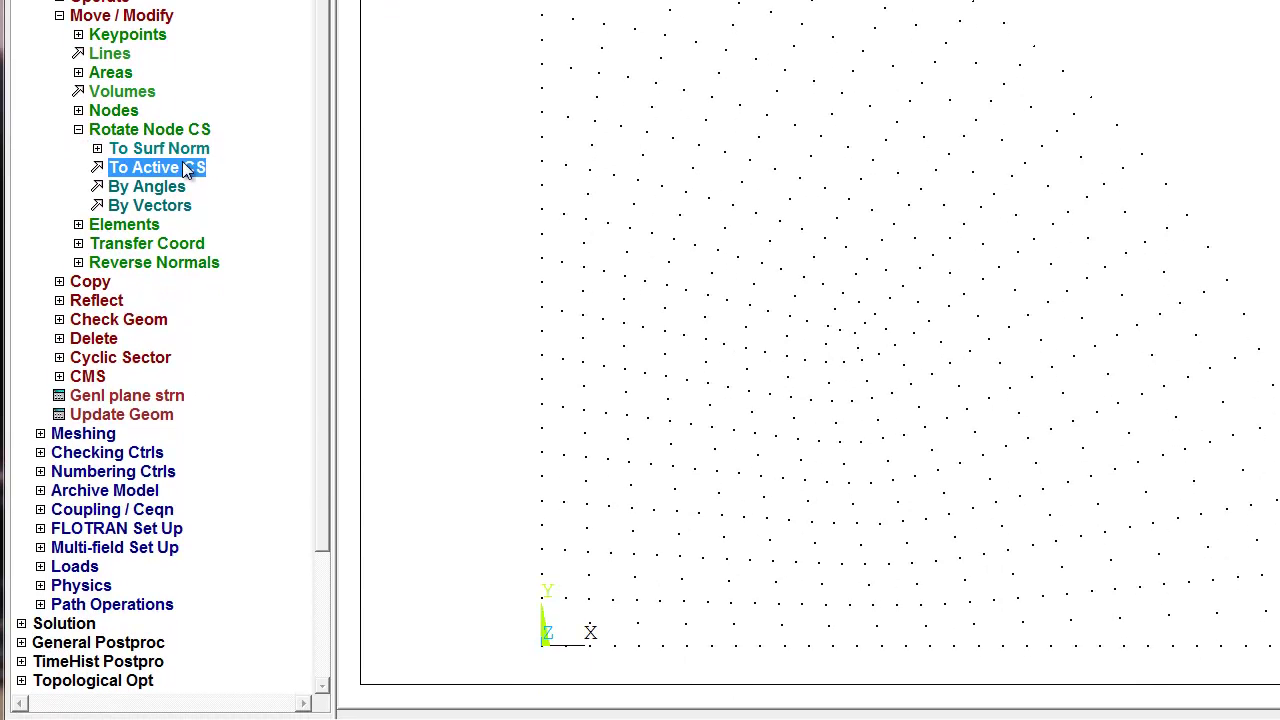
{"action": "left_click_drag", "start_coordinate": [108, 152], "coordinate": [196, 137]}
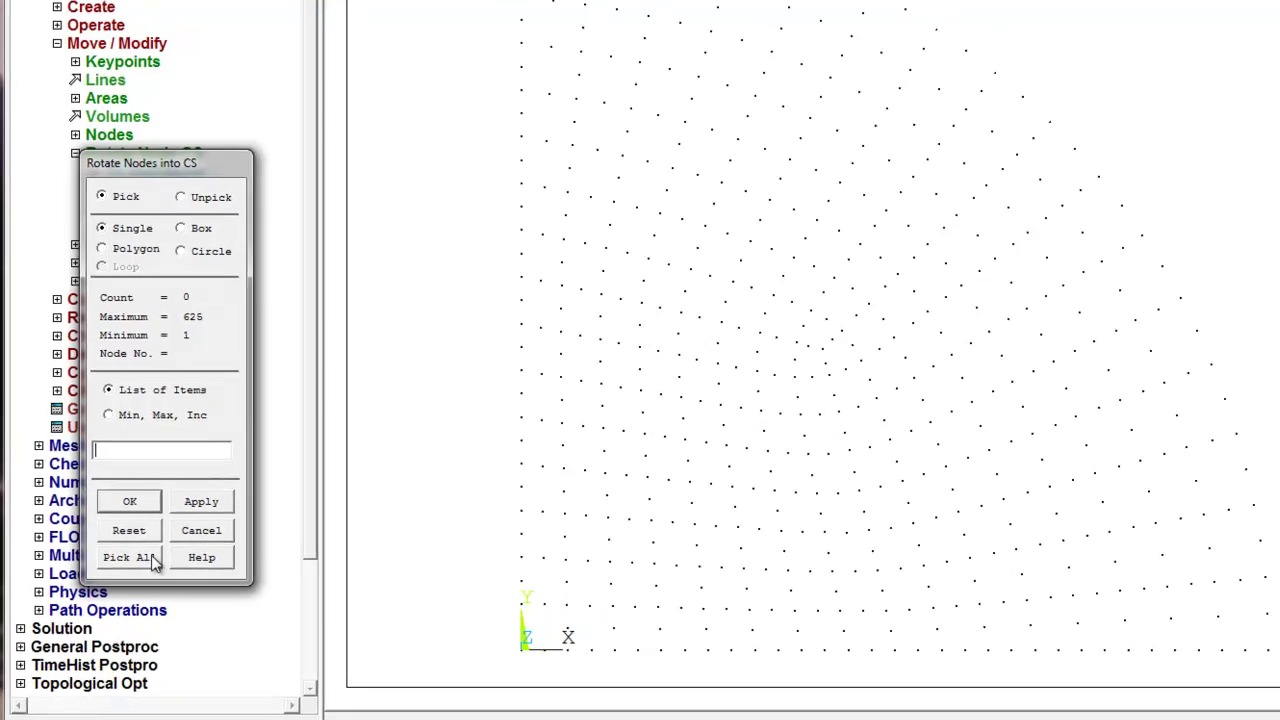
{"action": "left_click", "coordinate": [150, 560]}
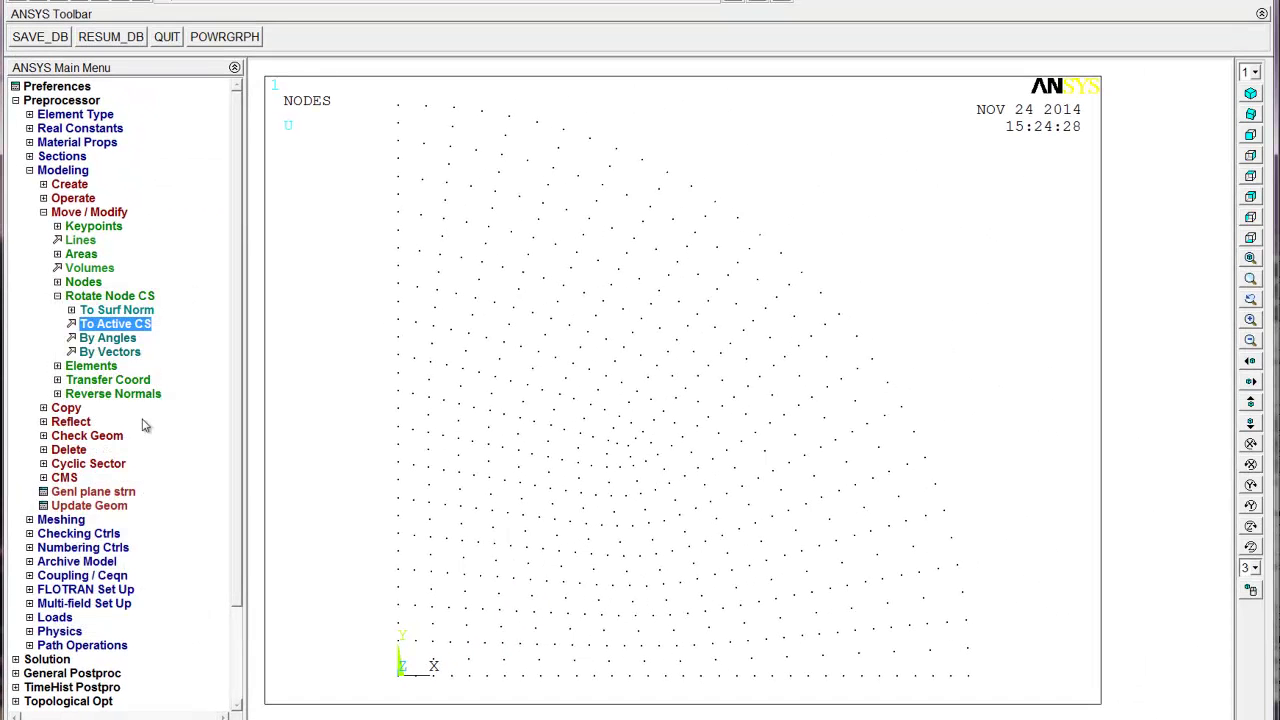
{"action": "left_click", "coordinate": [57, 296]}
{"action": "left_click", "coordinate": [43, 212]}
{"action": "left_click", "coordinate": [29, 170]}
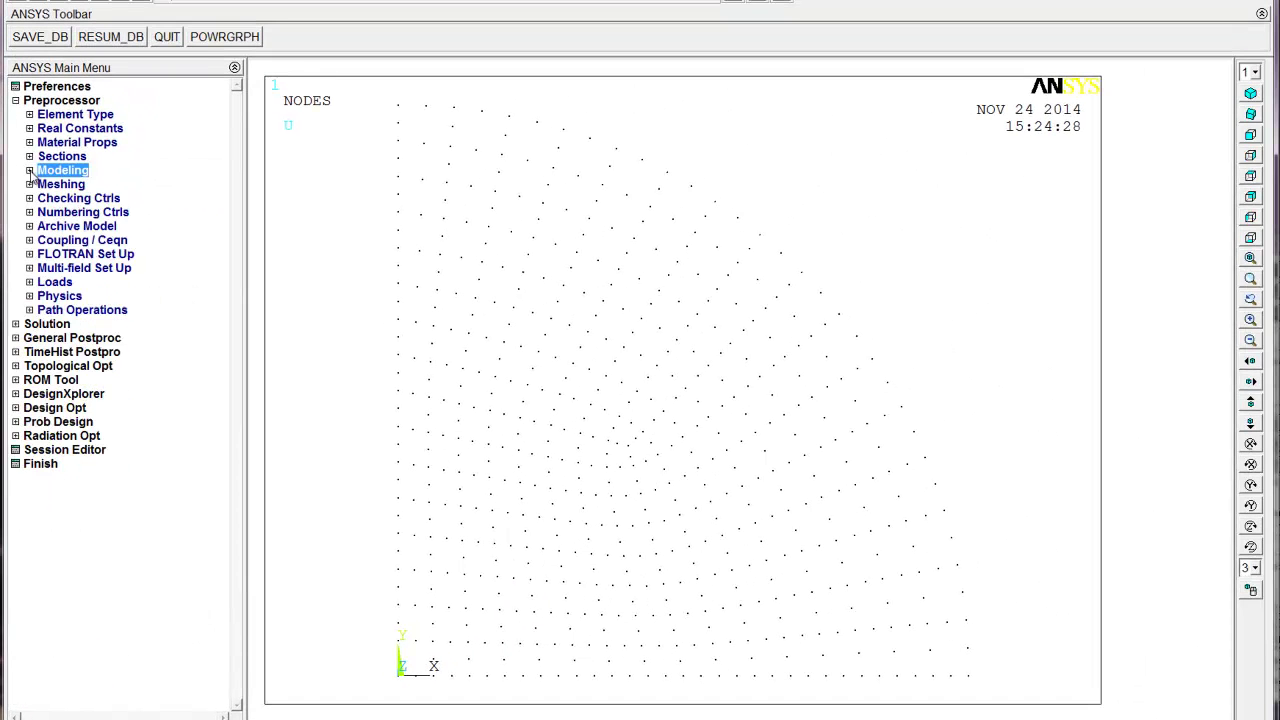
Step: Apply a constant UX displacement constraint to five consecutive nodes on the upper part of the outer arc
{"action": "left_click", "coordinate": [35, 285]}
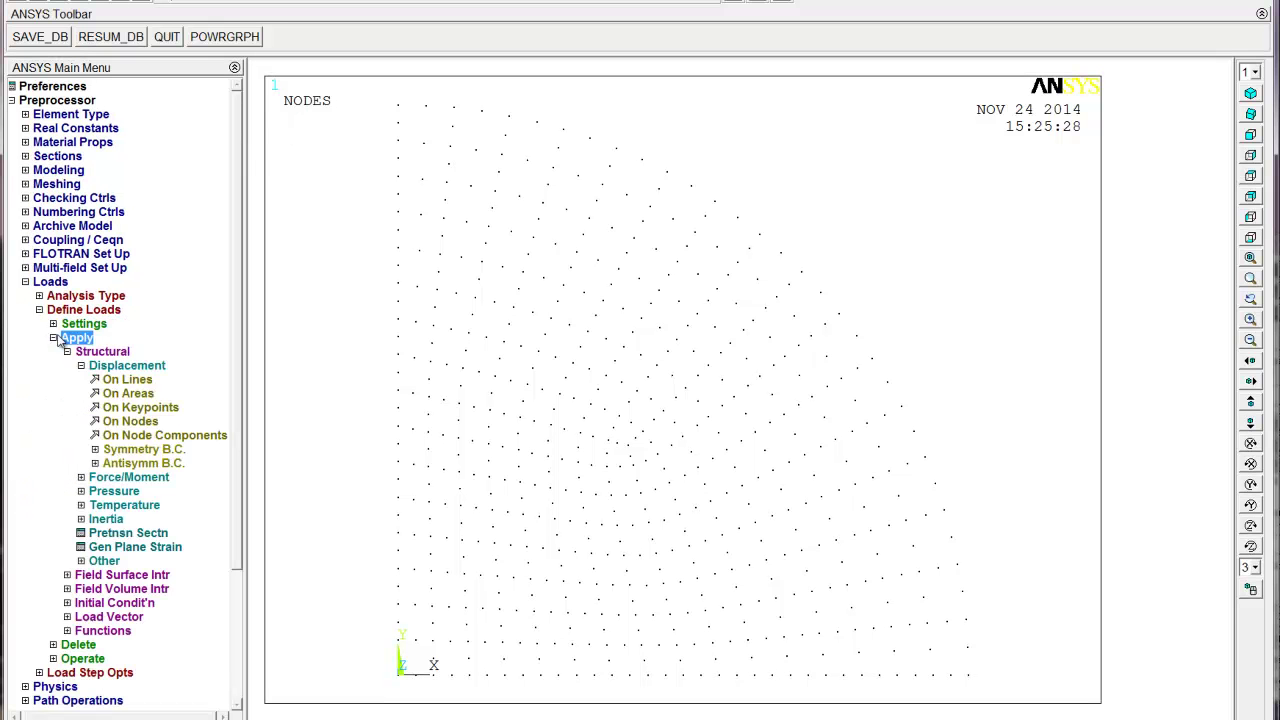
{"action": "left_click", "coordinate": [125, 422]}
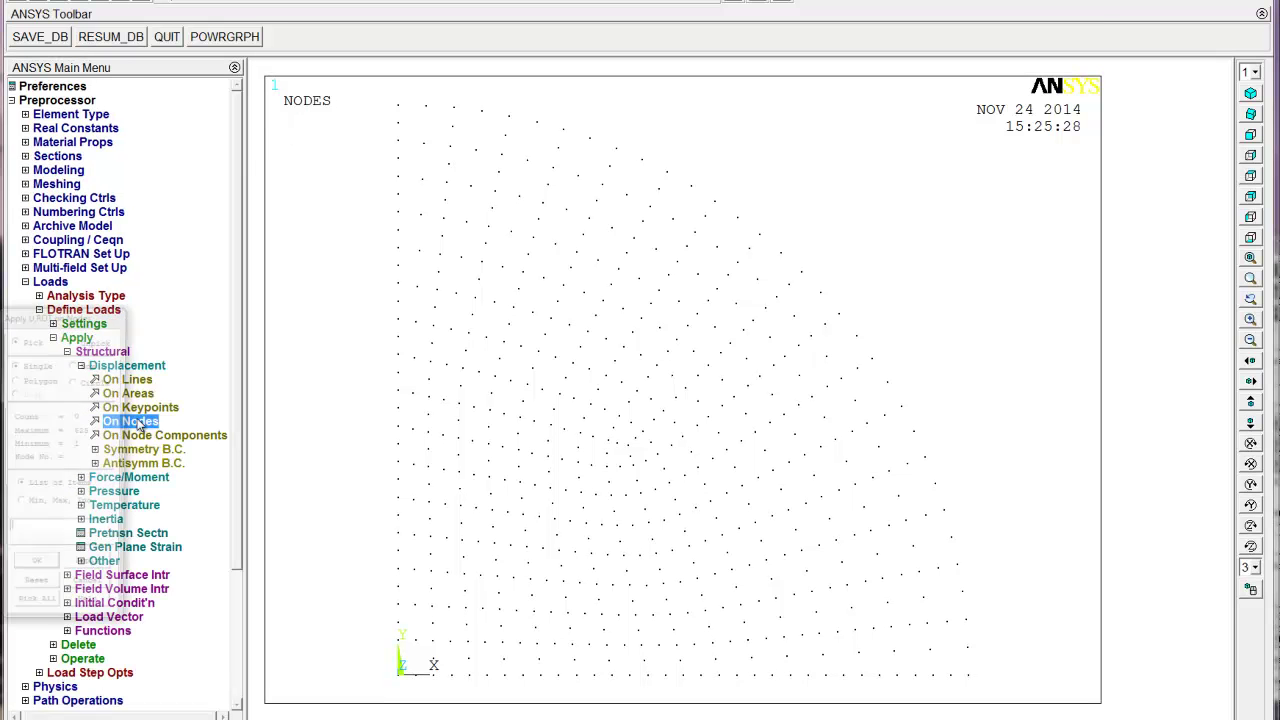
{"action": "left_click", "coordinate": [669, 176]}
{"action": "left_click", "coordinate": [691, 188]}
{"action": "left_click", "coordinate": [715, 203]}
{"action": "left_click", "coordinate": [738, 218]}
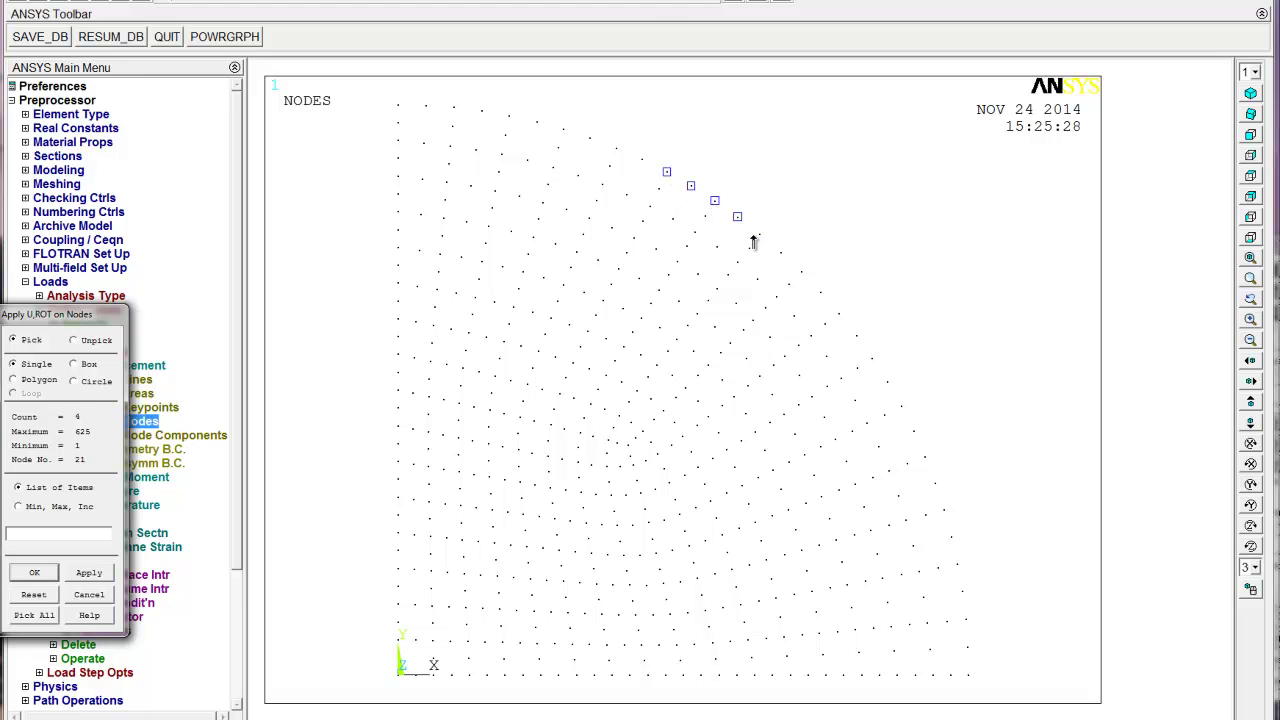
{"action": "left_click", "coordinate": [760, 236]}
{"action": "left_click", "coordinate": [45, 577]}
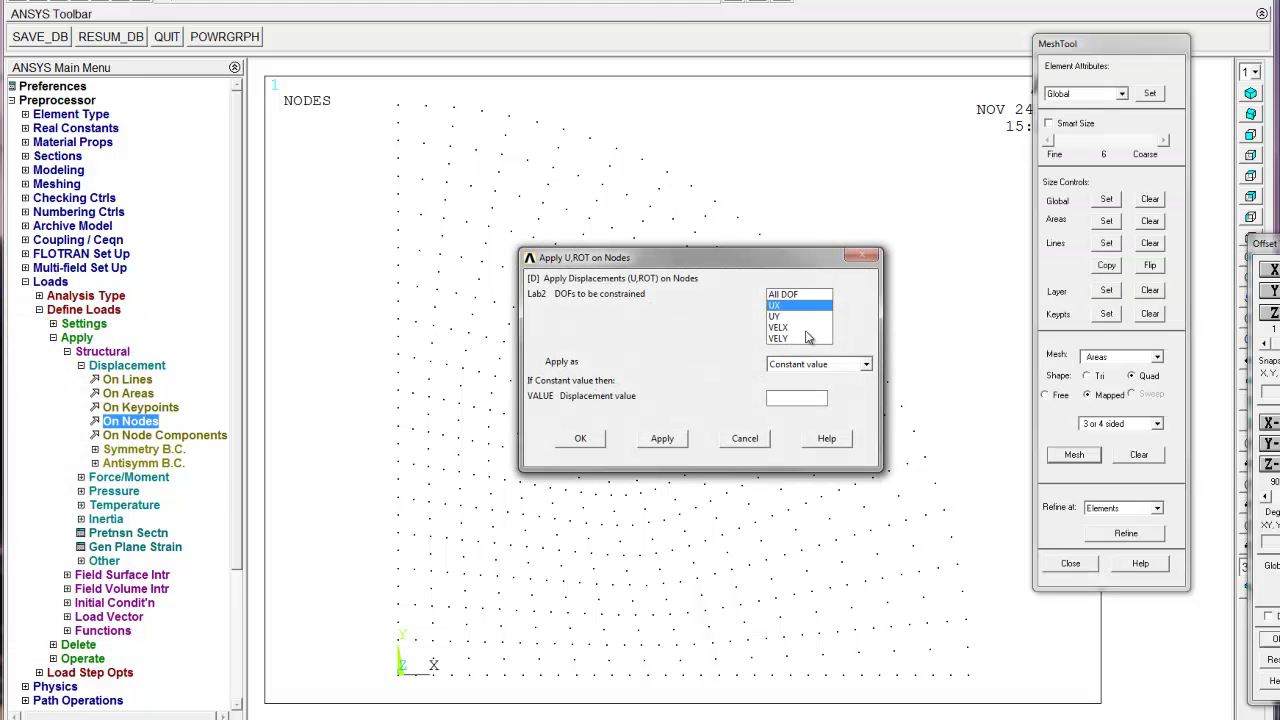
{"action": "left_click", "coordinate": [597, 441]}
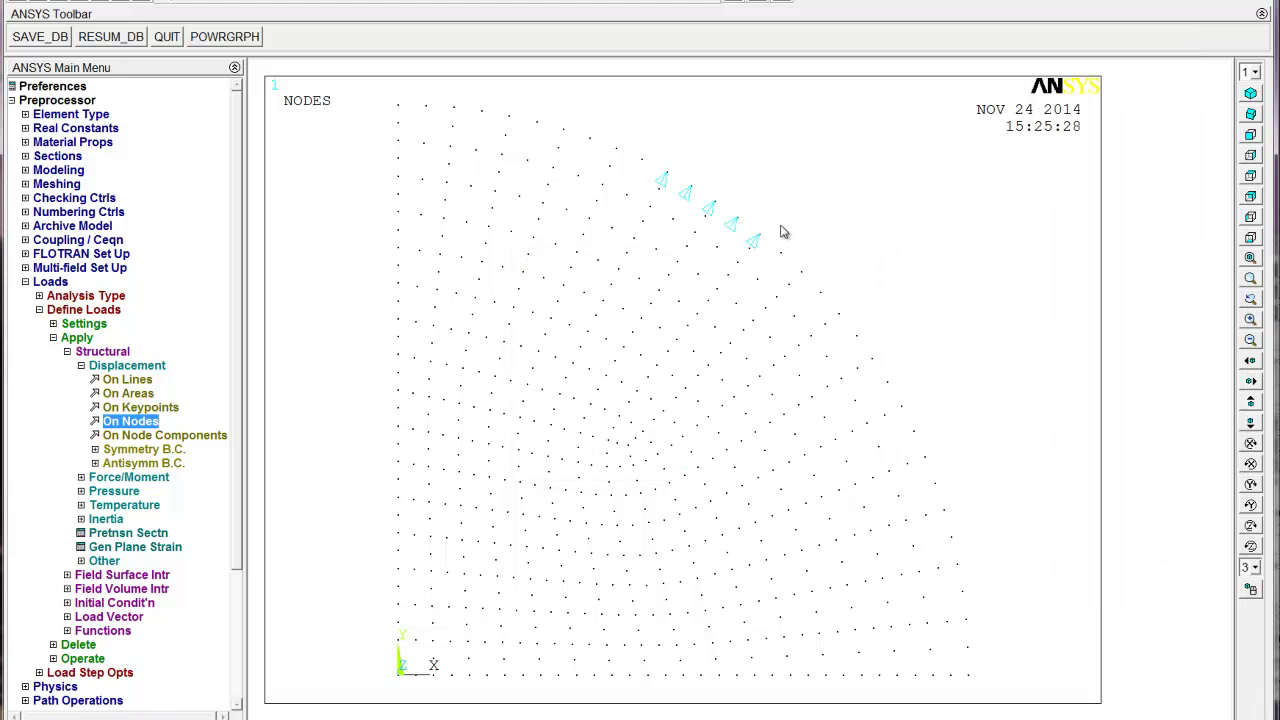
Step: Apply a constant UY displacement constraint to five consecutive outer-arc nodes below the already constrained group
{"action": "left_click", "coordinate": [143, 428]}
{"action": "left_click", "coordinate": [839, 314]}
{"action": "left_click", "coordinate": [856, 336]}
{"action": "left_click", "coordinate": [872, 358]}
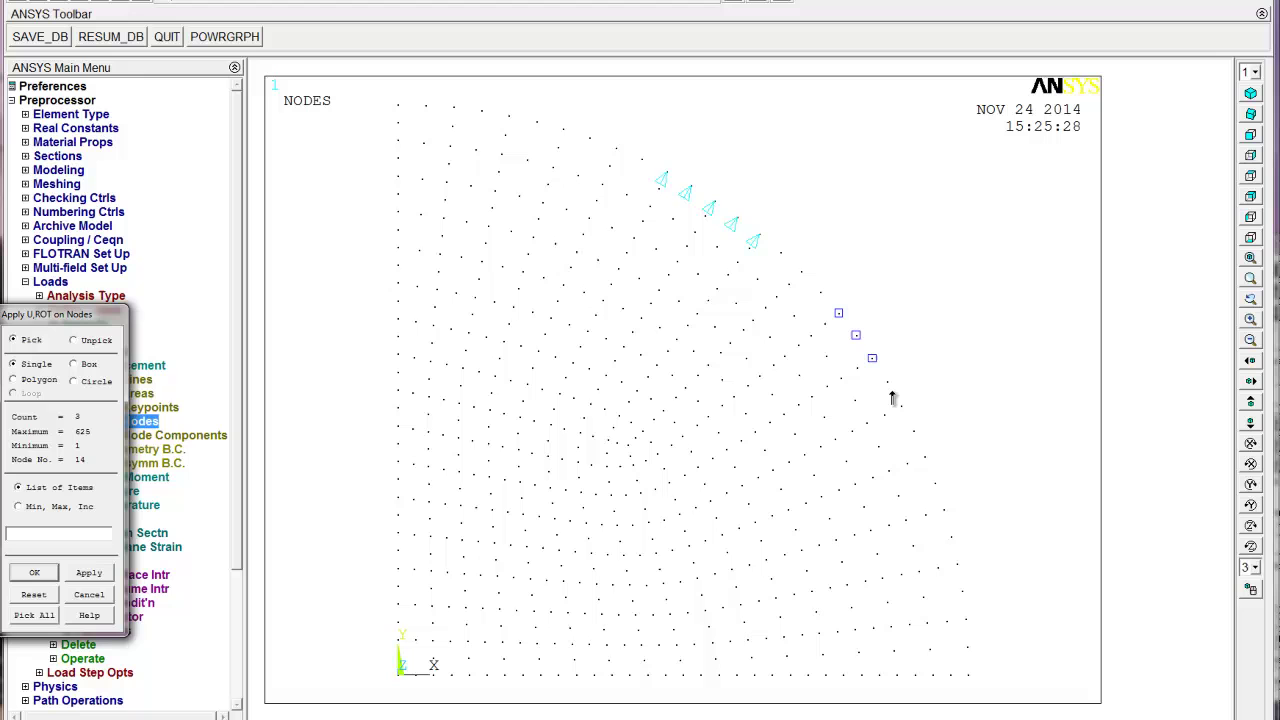
{"action": "left_click", "coordinate": [887, 381]}
{"action": "left_click", "coordinate": [901, 406]}
{"action": "left_click", "coordinate": [53, 579]}
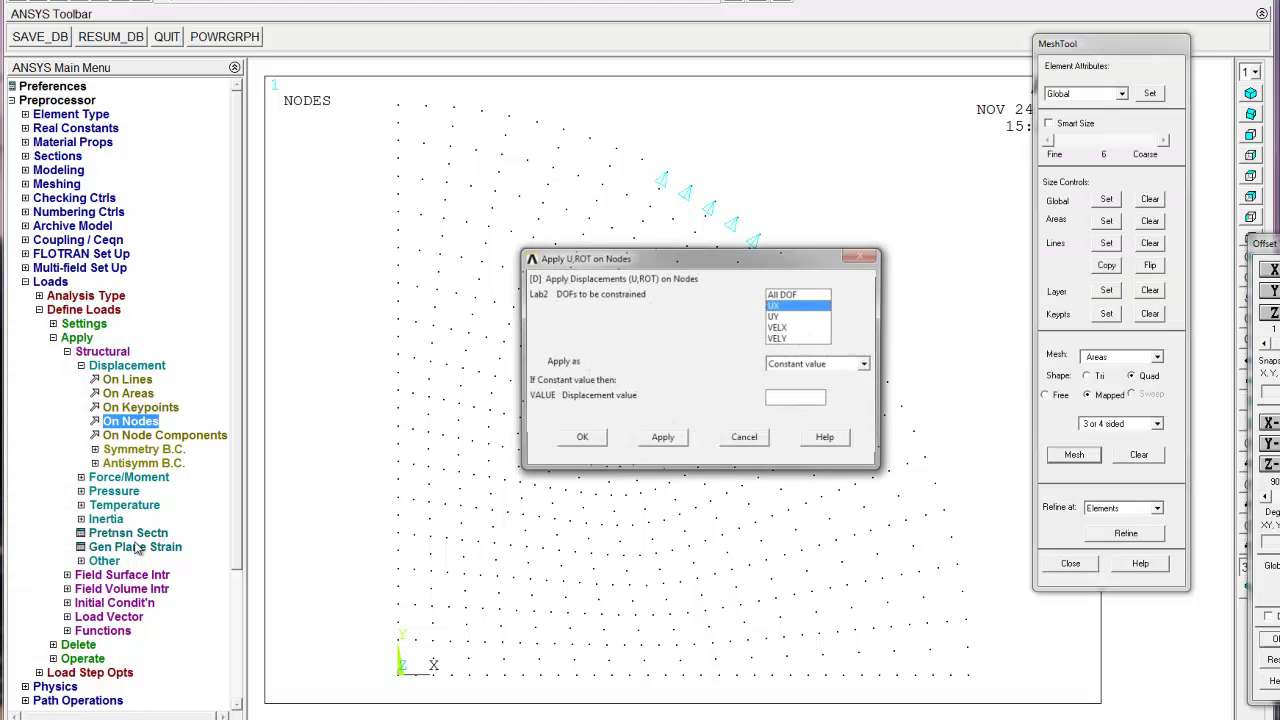
{"action": "left_click", "coordinate": [790, 316]}
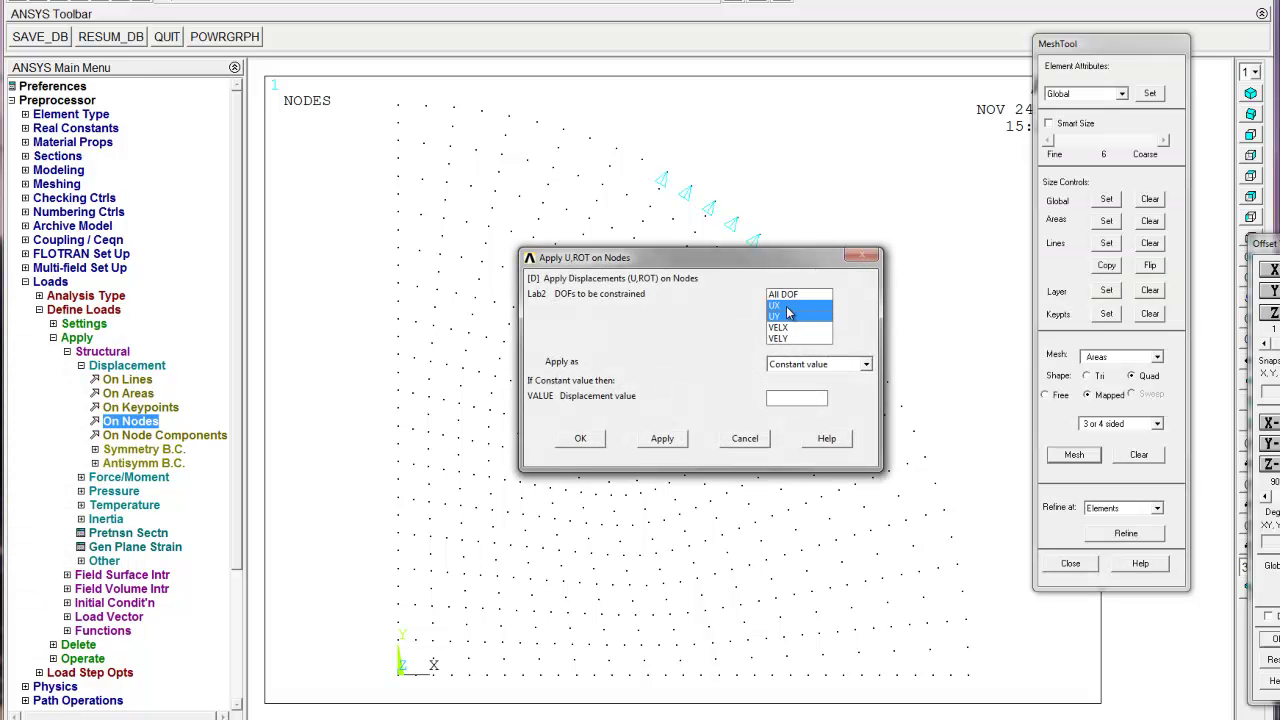
{"action": "left_click", "coordinate": [776, 317]}
{"action": "left_click", "coordinate": [580, 440]}
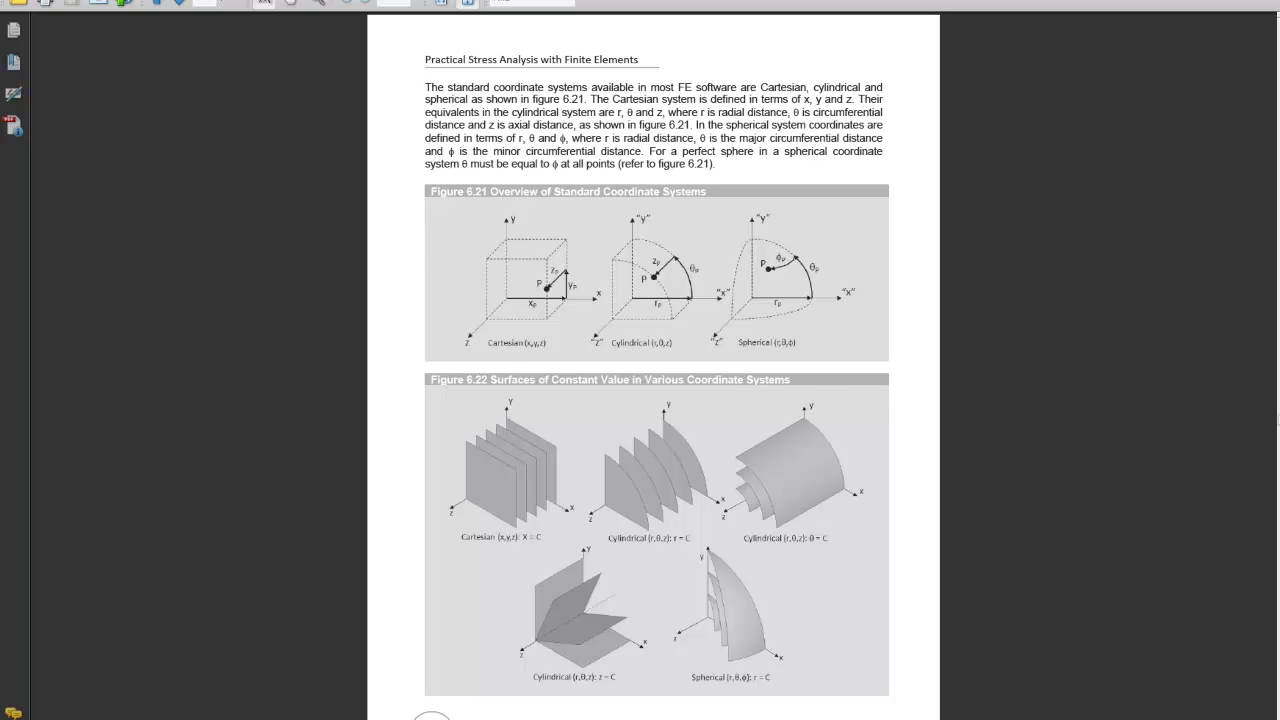
Step: Switch to the PDF page and enlarge Figure 6.21, Overview of Standard Coordinate Systems, to examine it
{"action": "key", "text": "ctrl+2"}
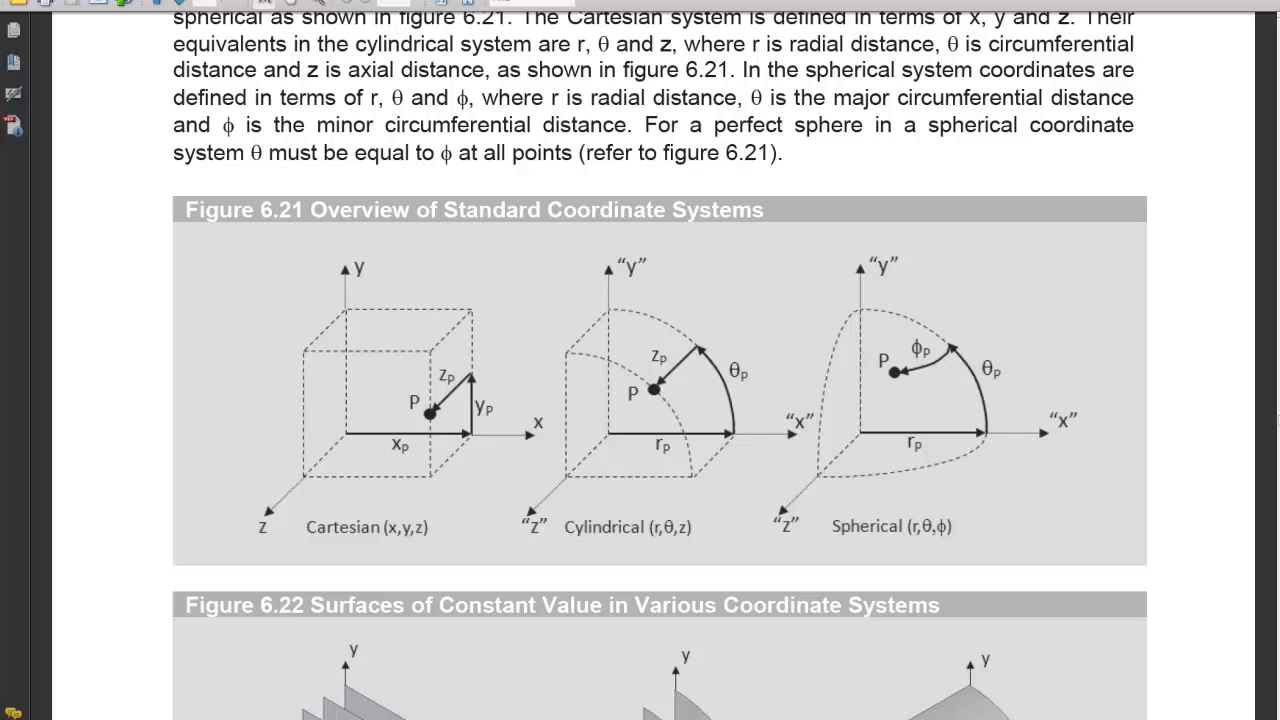